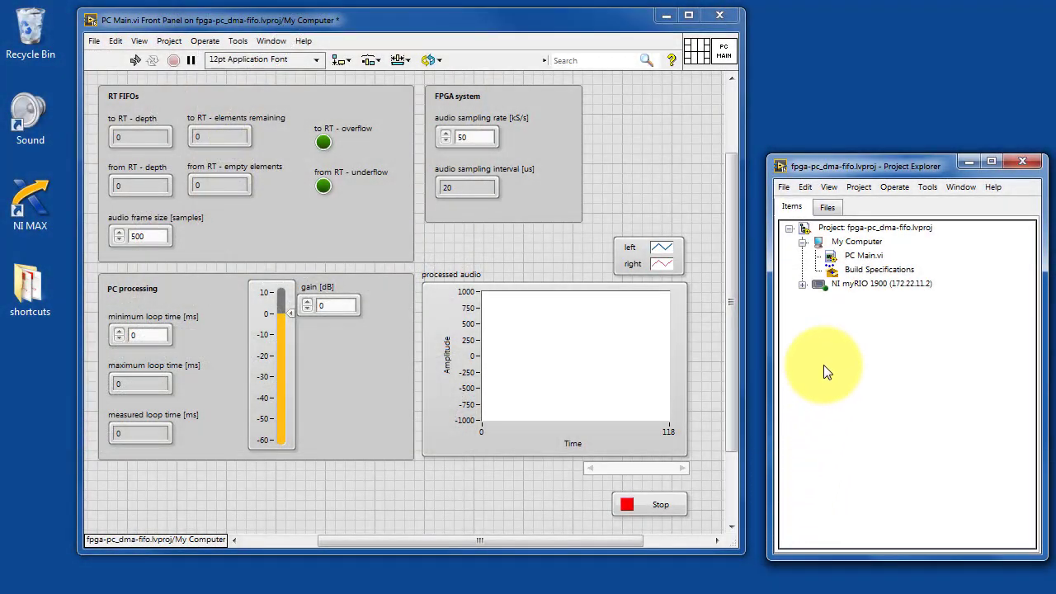
# Review the error list explaining why PC Main.vi cannot run
pyautogui.click(857, 255)
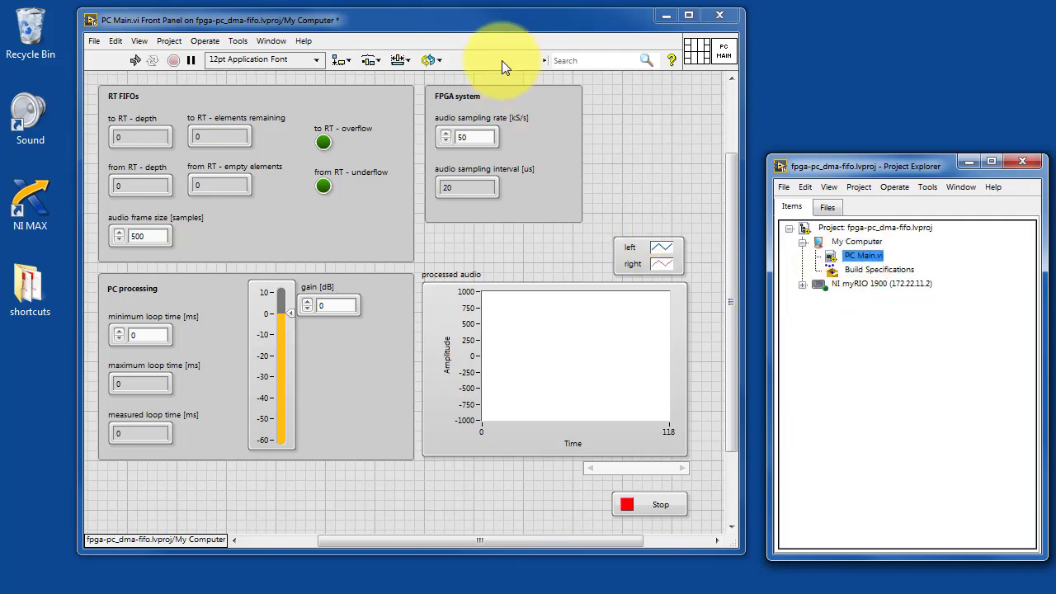
pyautogui.click(485, 25)
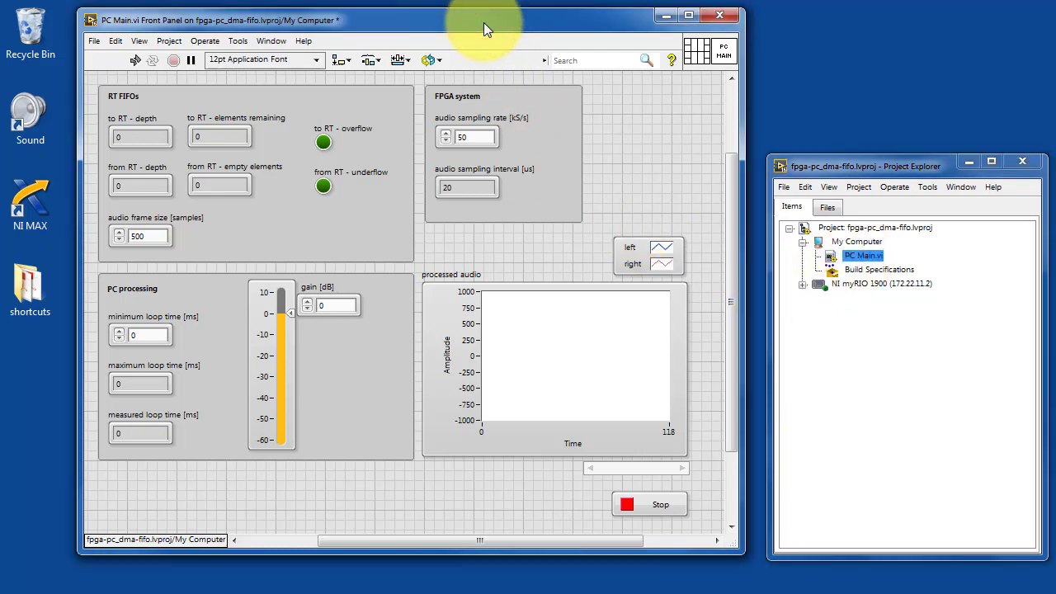
pyautogui.click(122, 77)
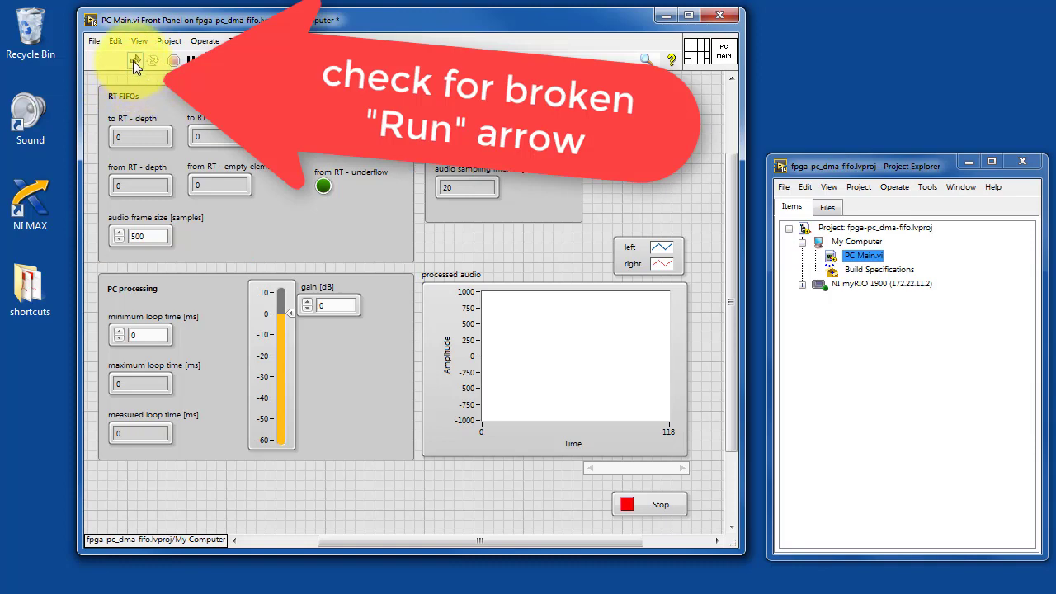
pyautogui.click(134, 61)
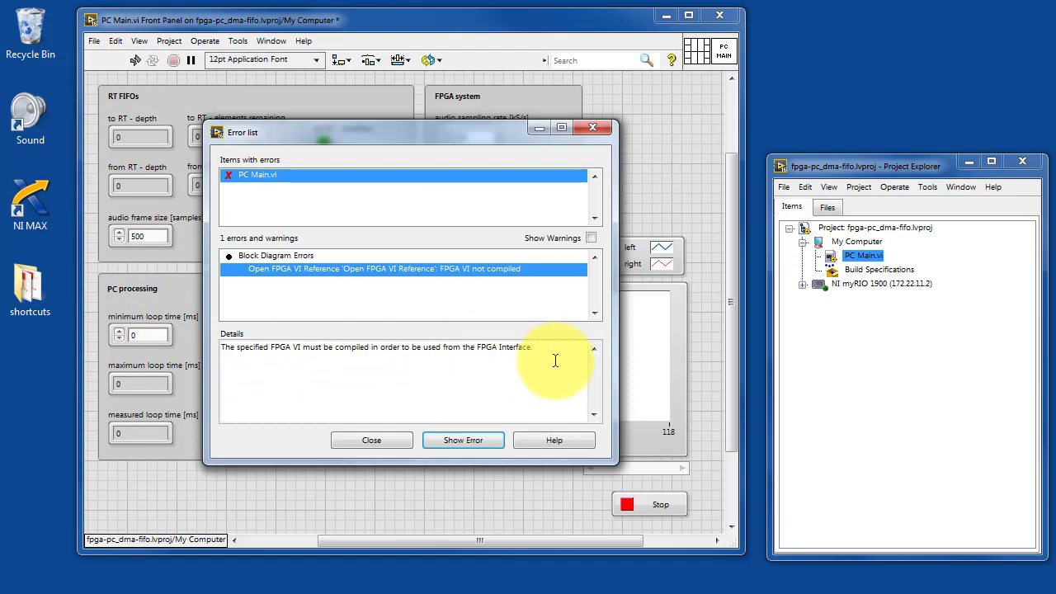
pyautogui.click(389, 441)
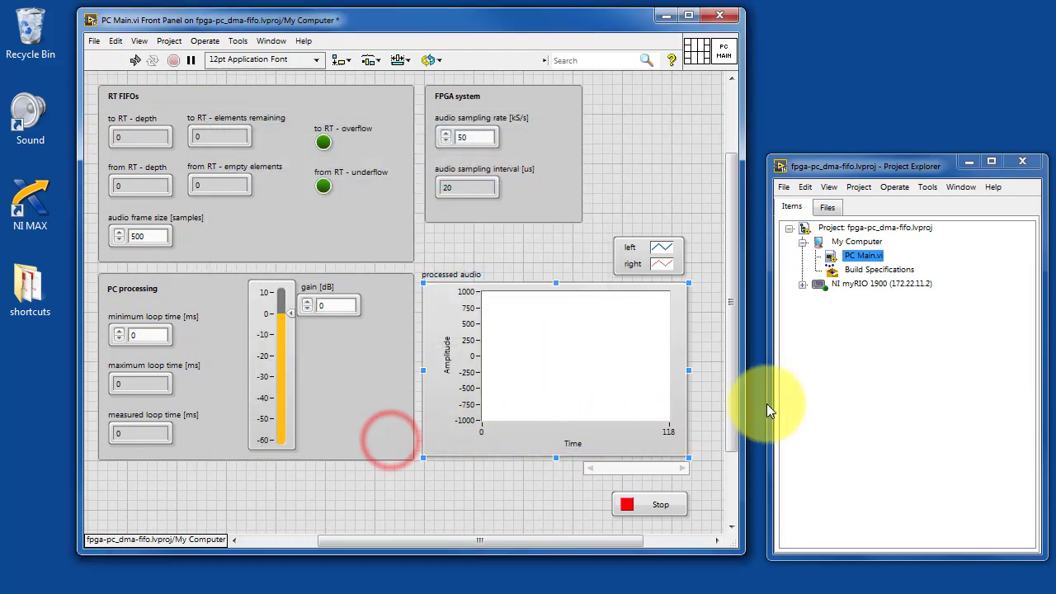
# Rebuild the FPGA Main build specification under myRIO 1900's FPGA Target on the local compile server
pyautogui.click(802, 285)
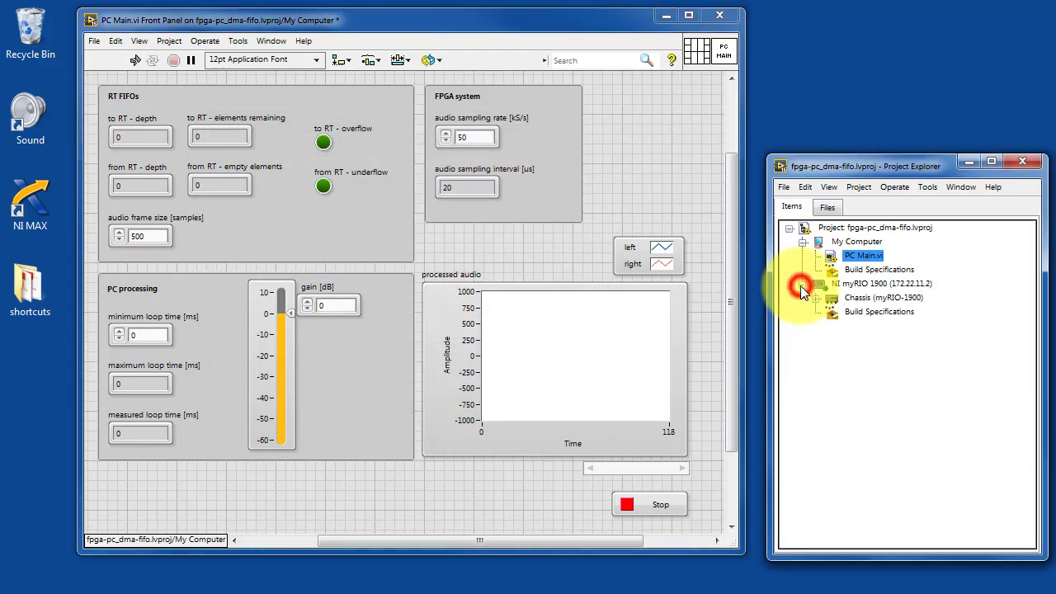
pyautogui.click(815, 299)
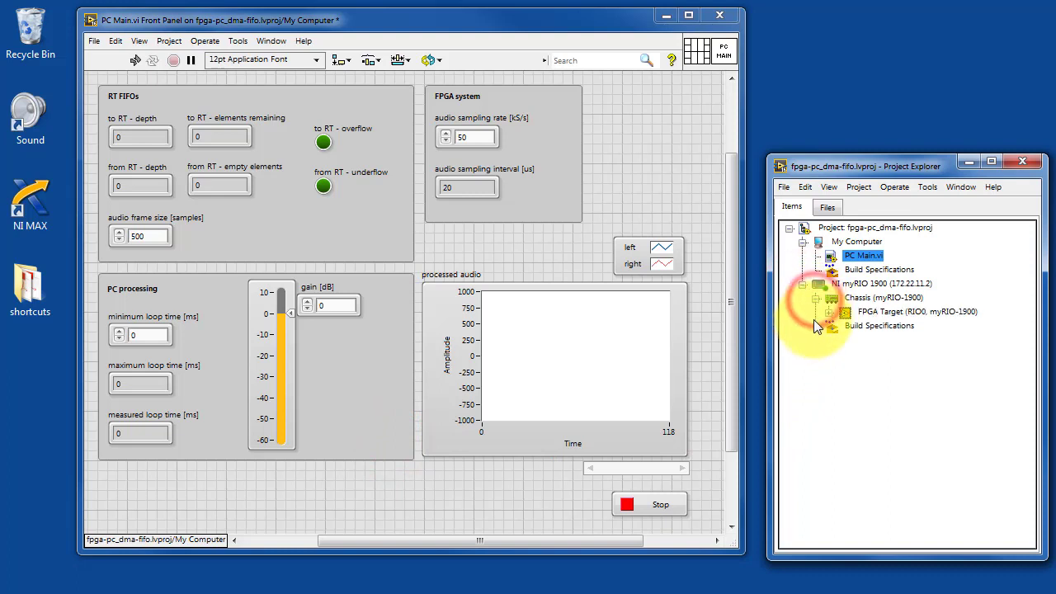
pyautogui.click(829, 312)
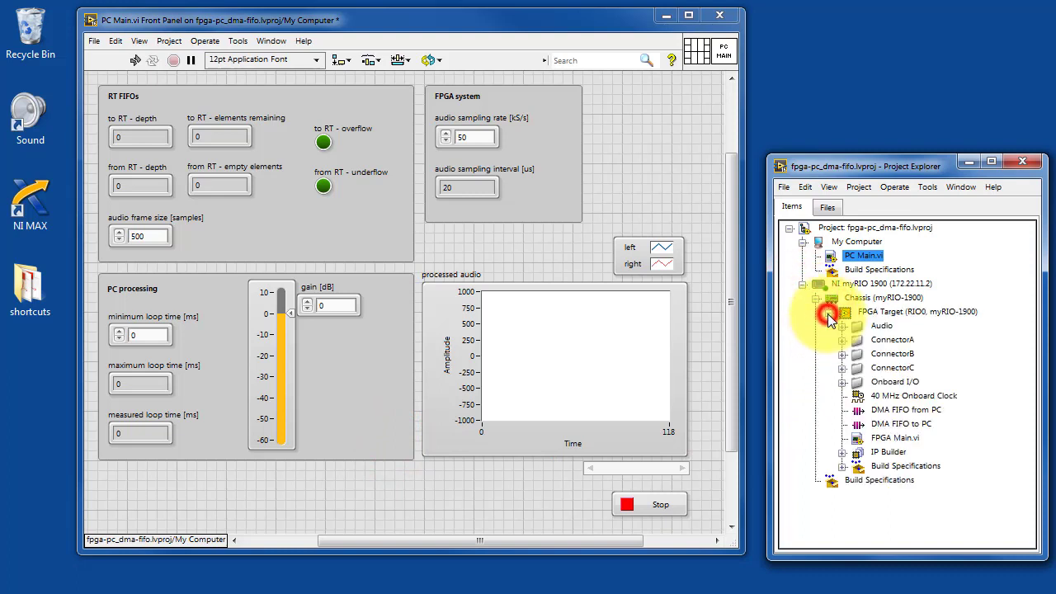
pyautogui.click(842, 466)
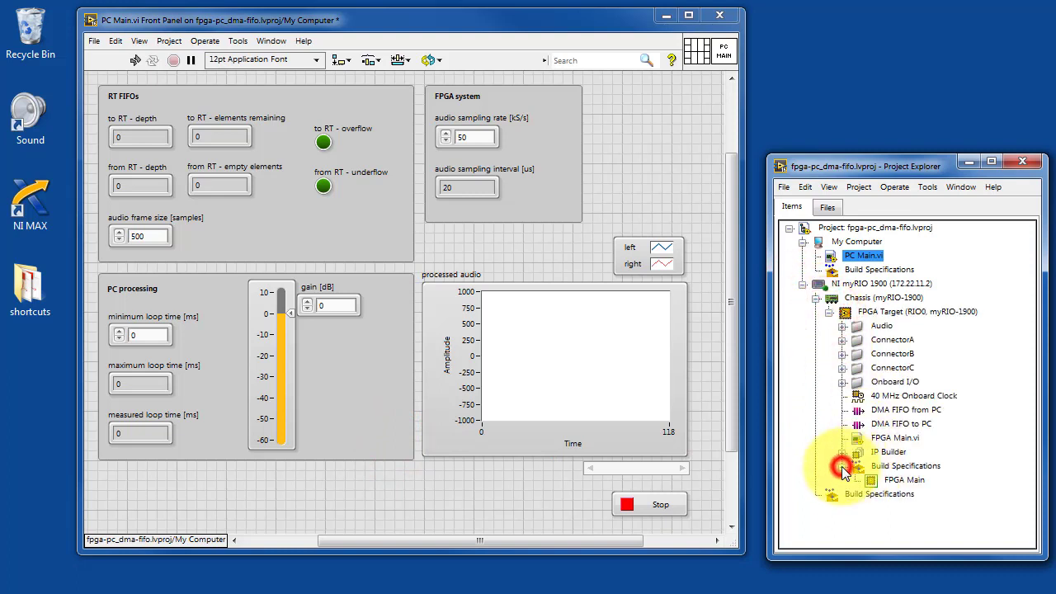
pyautogui.click(906, 480)
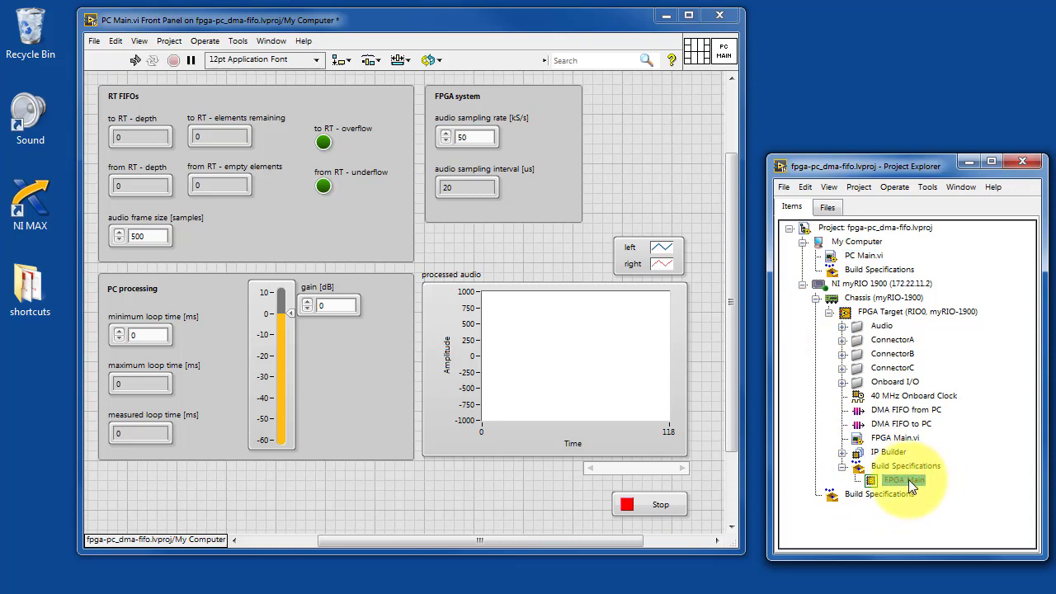
pyautogui.rightClick(912, 482)
pyautogui.click(935, 454)
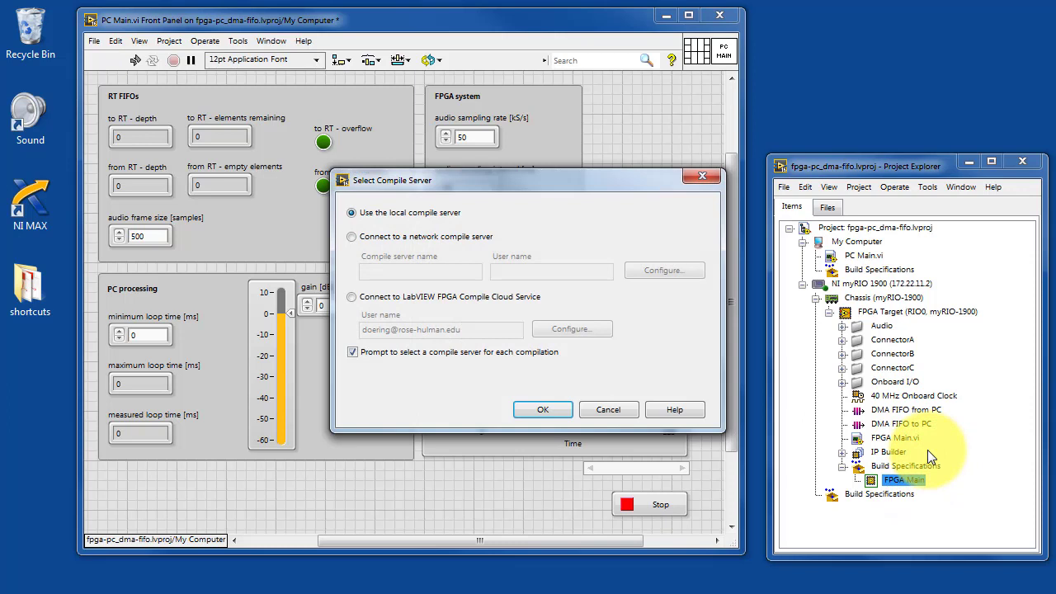
pyautogui.click(560, 410)
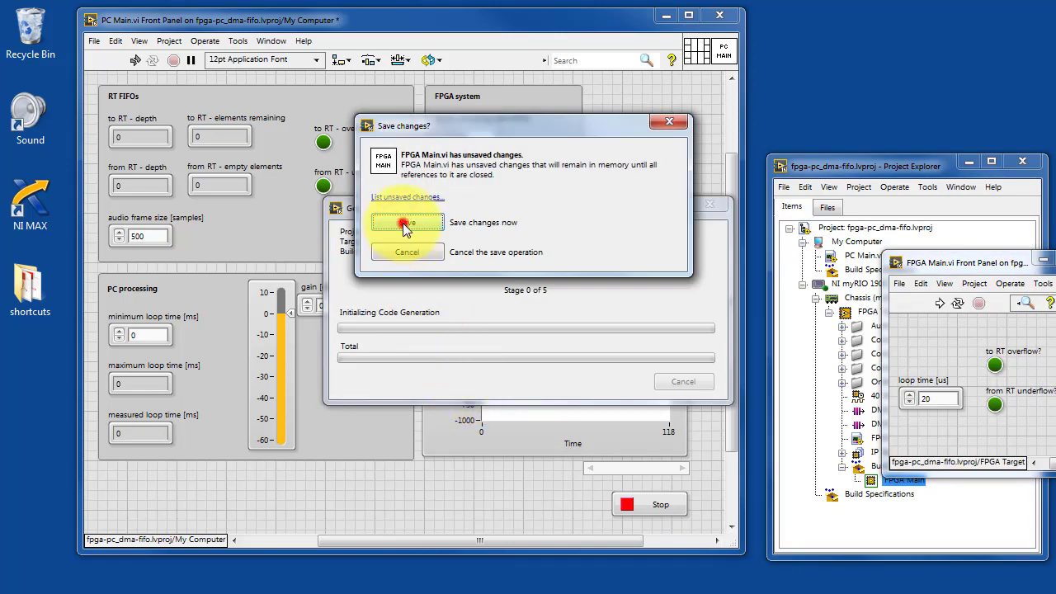
# Save FPGA Main.vi, let the compile finish, then close the completion notification and status report
pyautogui.click(404, 223)
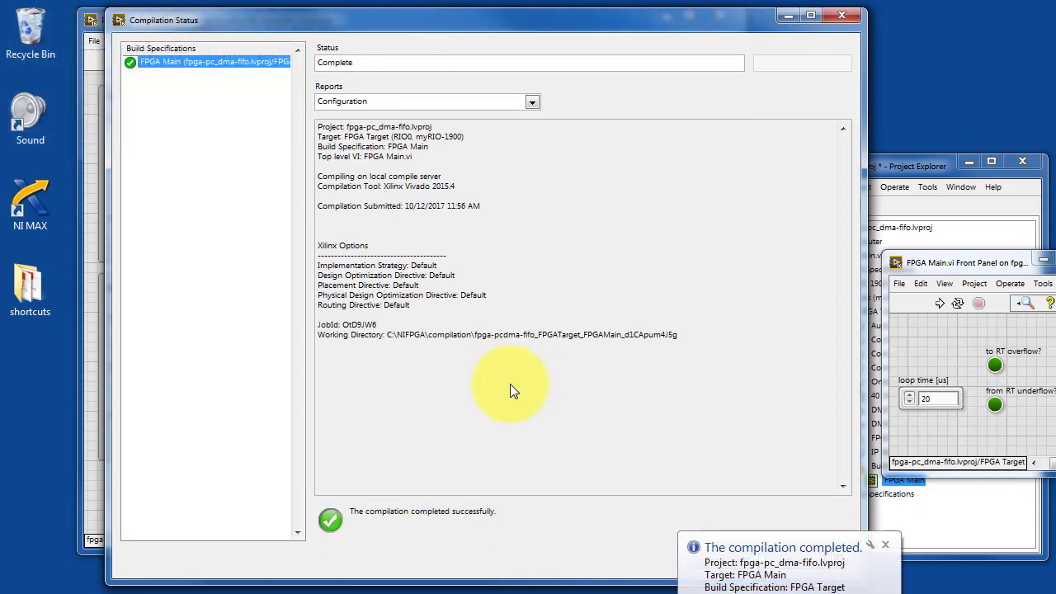
pyautogui.click(885, 545)
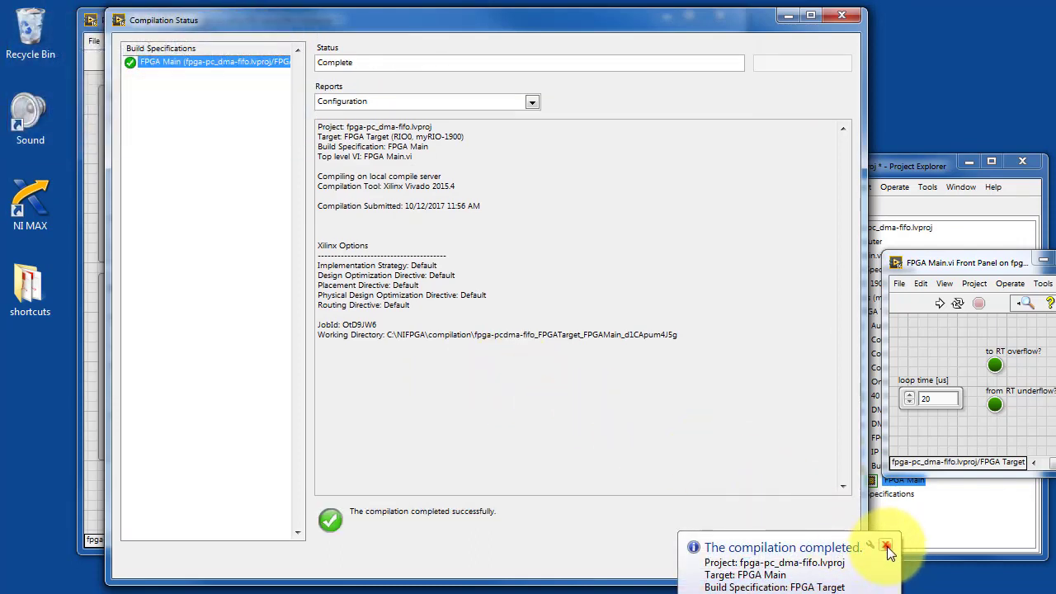
pyautogui.click(717, 558)
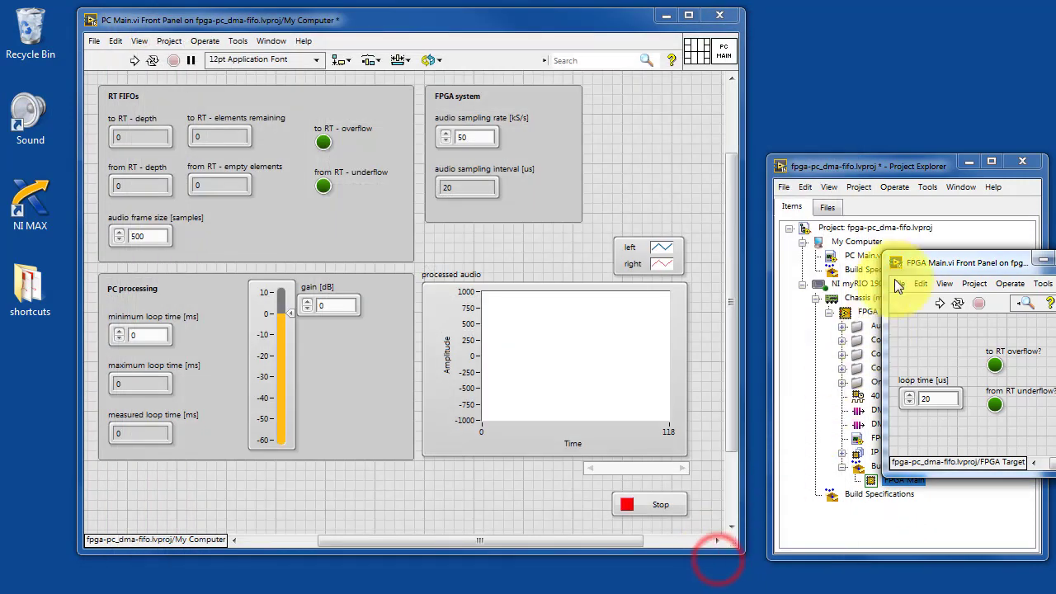
# Bring up the Project Explorer and run PC Main.vi against the freshly compiled FPGA bitfile
pyautogui.click(928, 163)
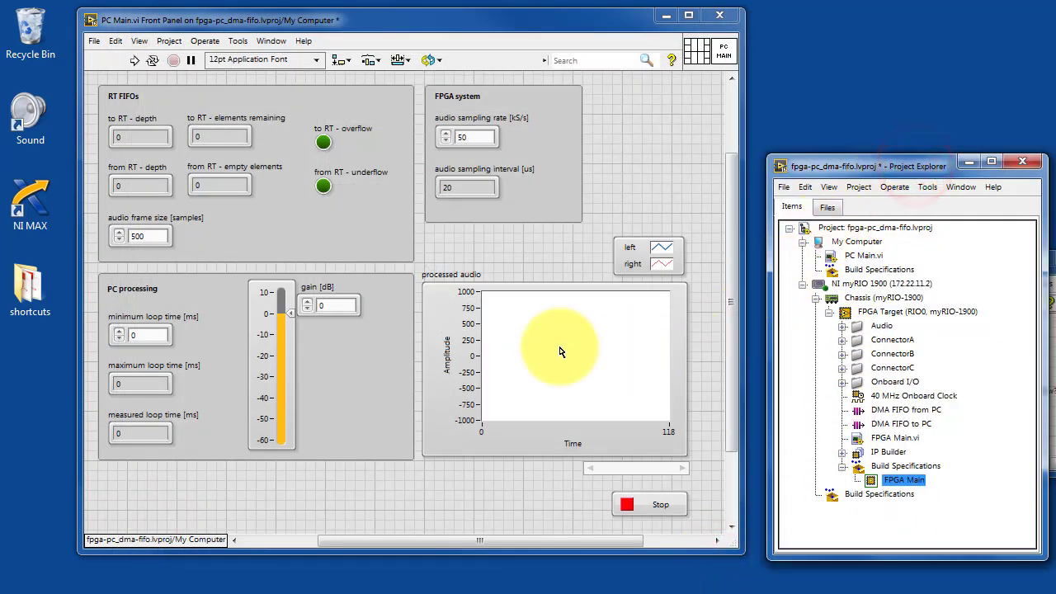
pyautogui.click(132, 60)
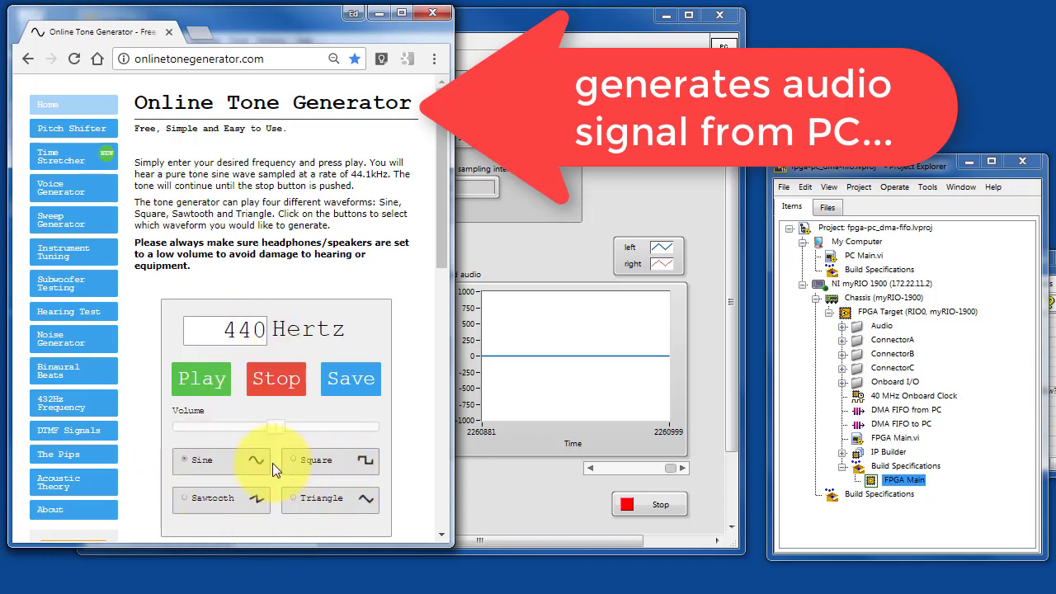
# Start the 440 Hz test tone and raise the system volume slightly
pyautogui.click(206, 380)
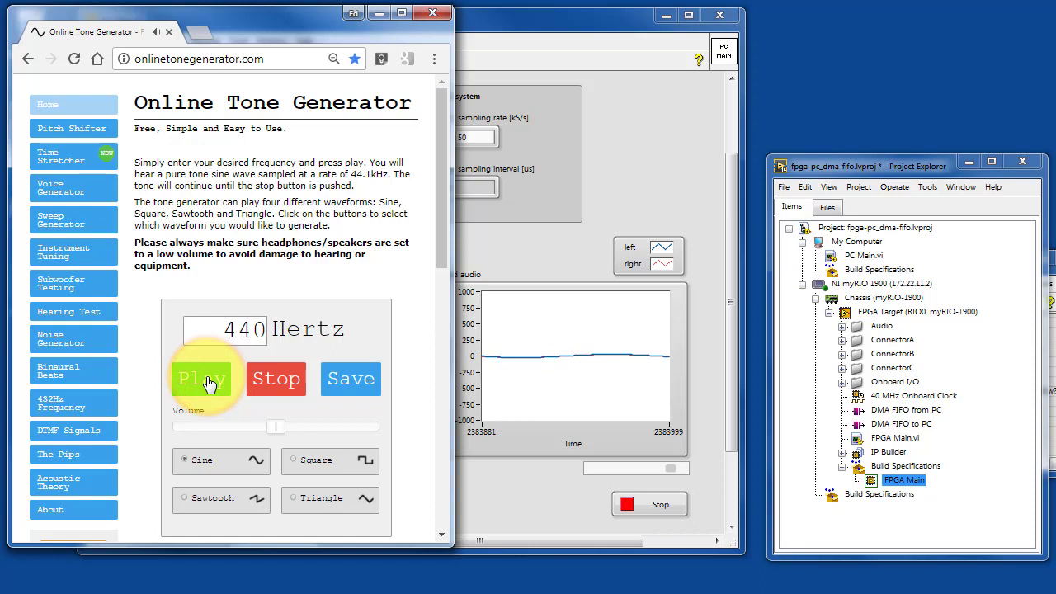
pyautogui.click(969, 590)
pyautogui.moveTo(969, 457); pyautogui.dragTo(976, 407)
pyautogui.click(704, 409)
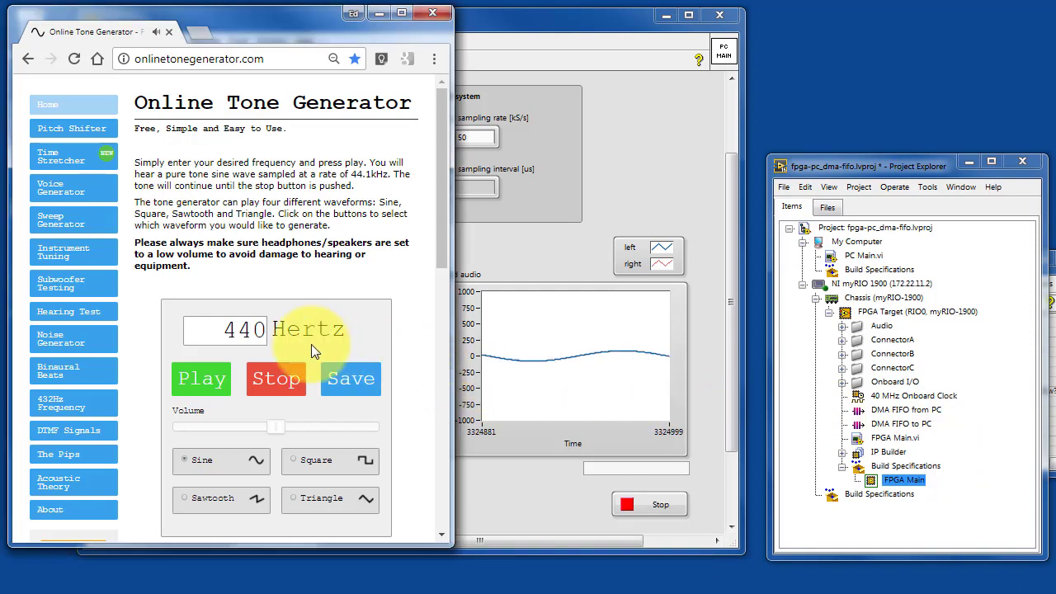
# Play the tone at 500 Hz, then at 2000 Hz with the tone volume at maximum
pyautogui.doubleClick(248, 330)
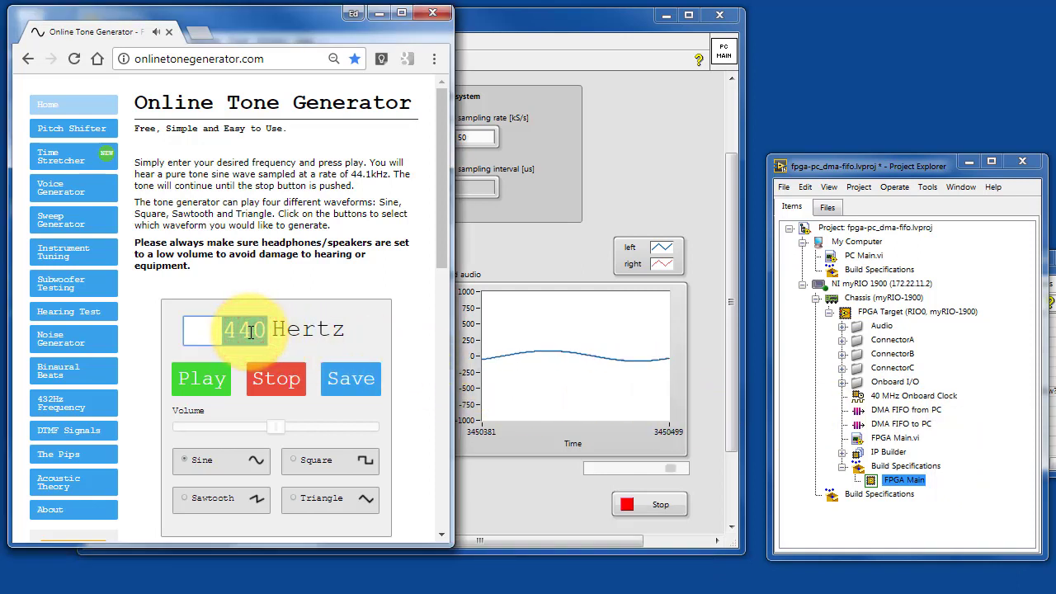
pyautogui.write('500')
pyautogui.click(202, 377)
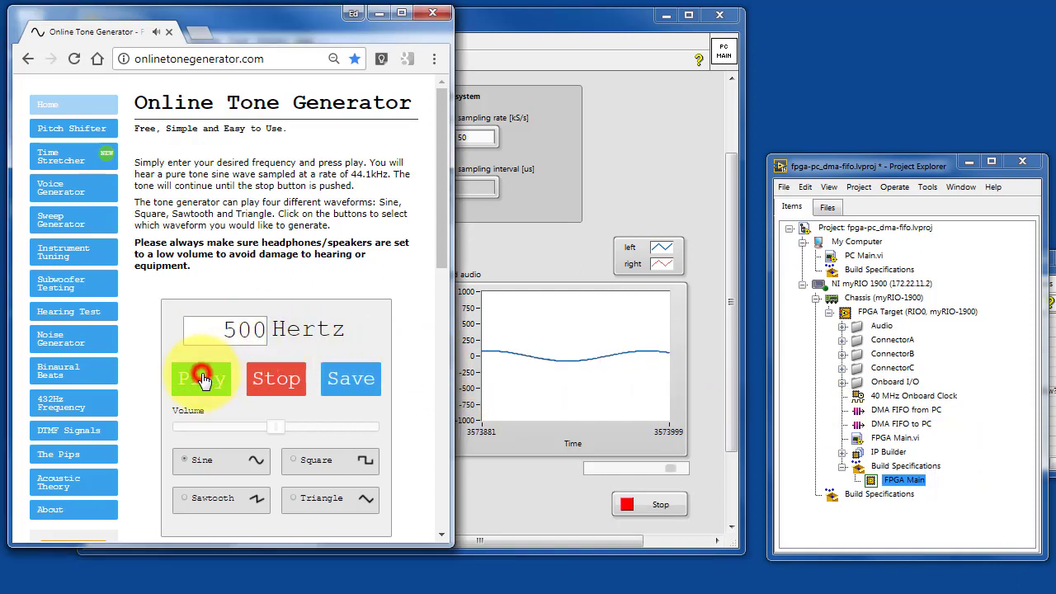
pyautogui.doubleClick(244, 332)
pyautogui.write('2000')
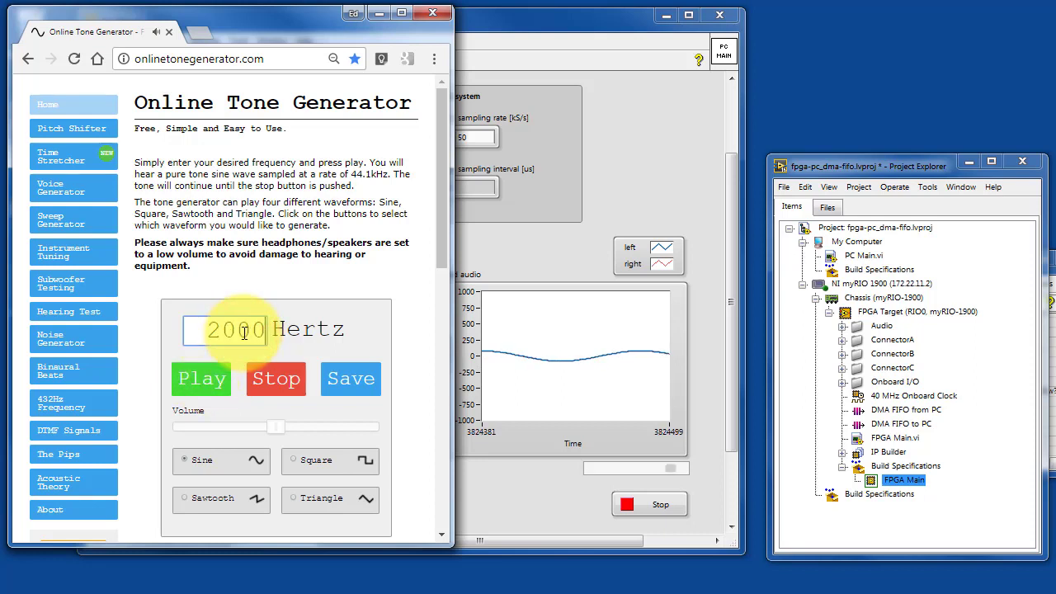
pyautogui.click(212, 381)
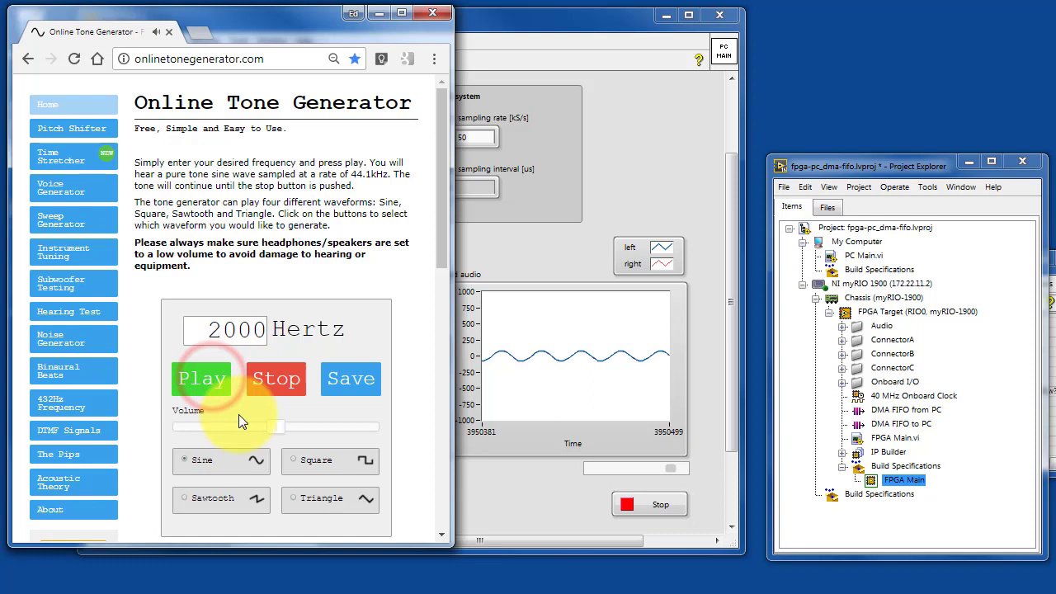
pyautogui.moveTo(277, 428); pyautogui.dragTo(382, 428)
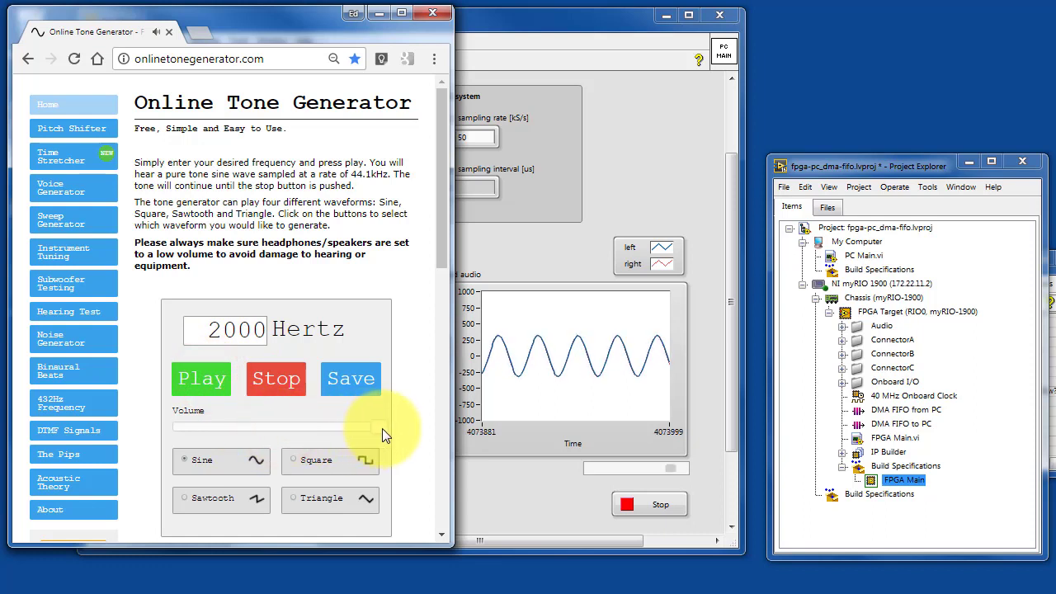
# Cycle through square, triangle and sawtooth waves, return to sine, and minimise the browser
pyautogui.click(296, 460)
pyautogui.click(292, 500)
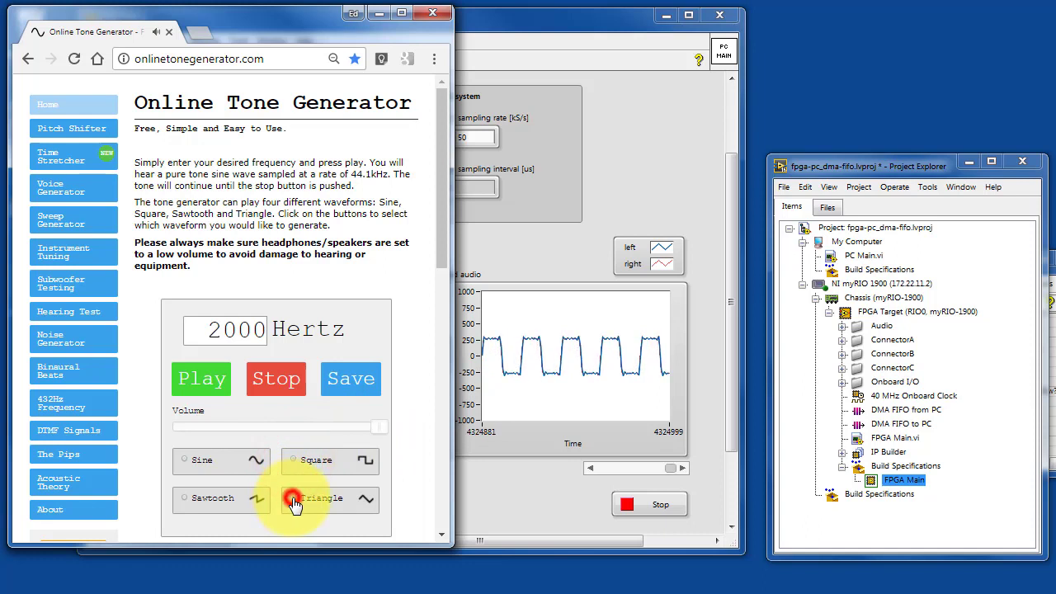
pyautogui.click(183, 499)
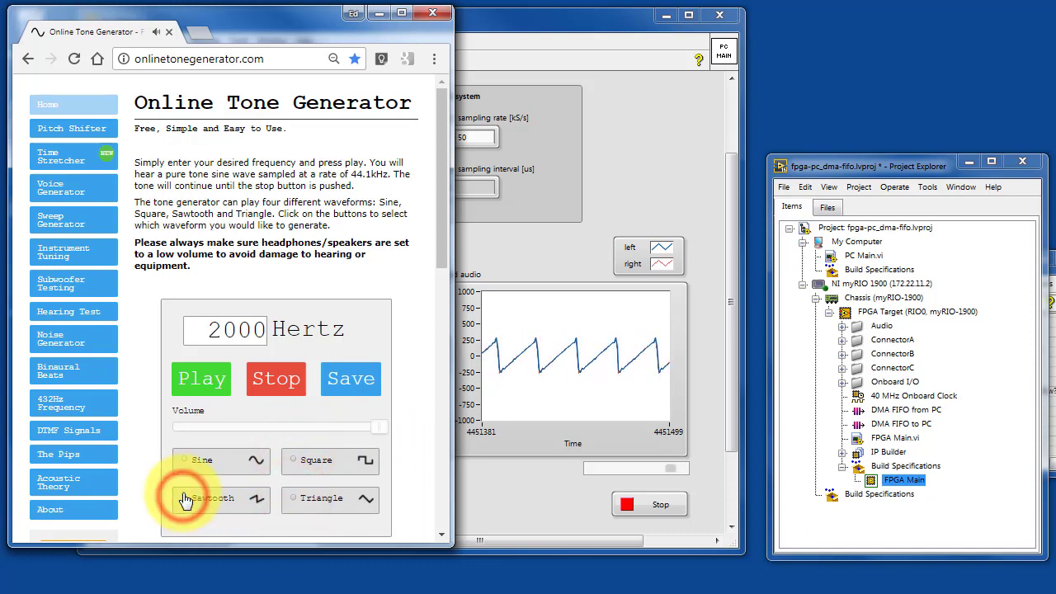
pyautogui.click(185, 460)
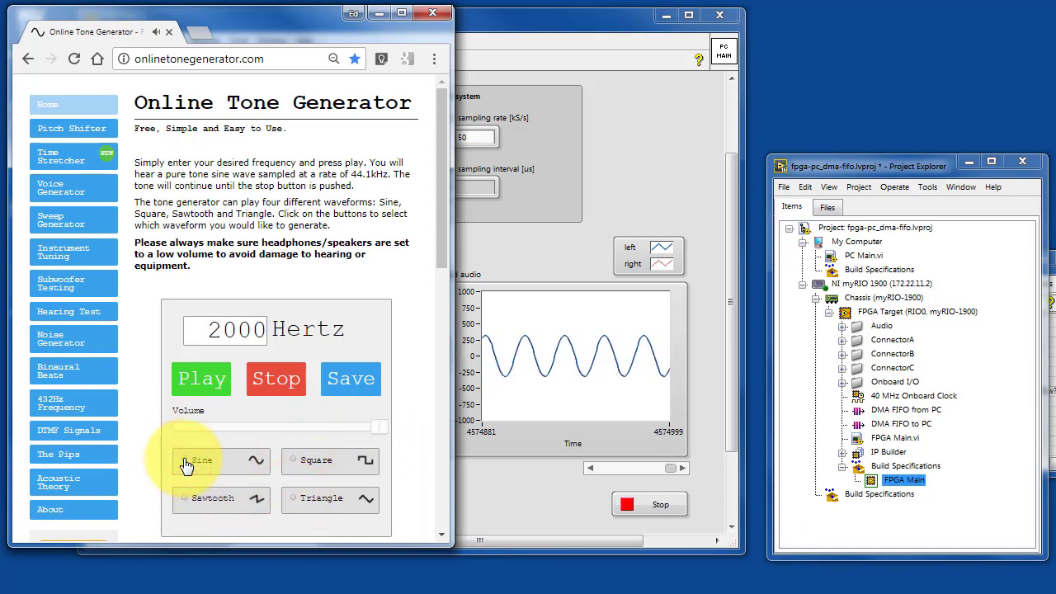
pyautogui.click(379, 12)
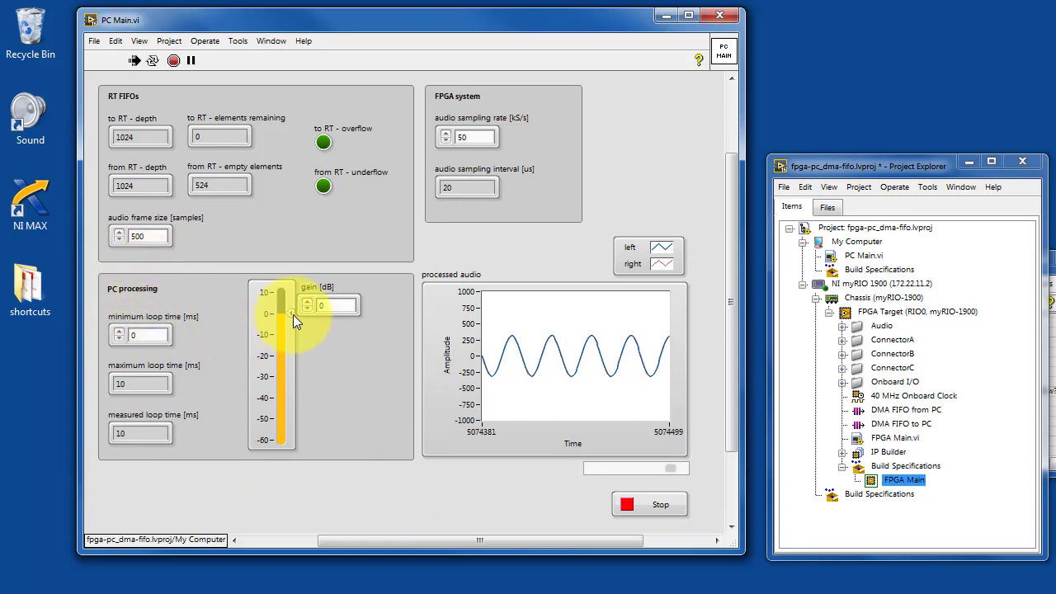
pyautogui.moveTo(290, 313); pyautogui.dragTo(284, 335)
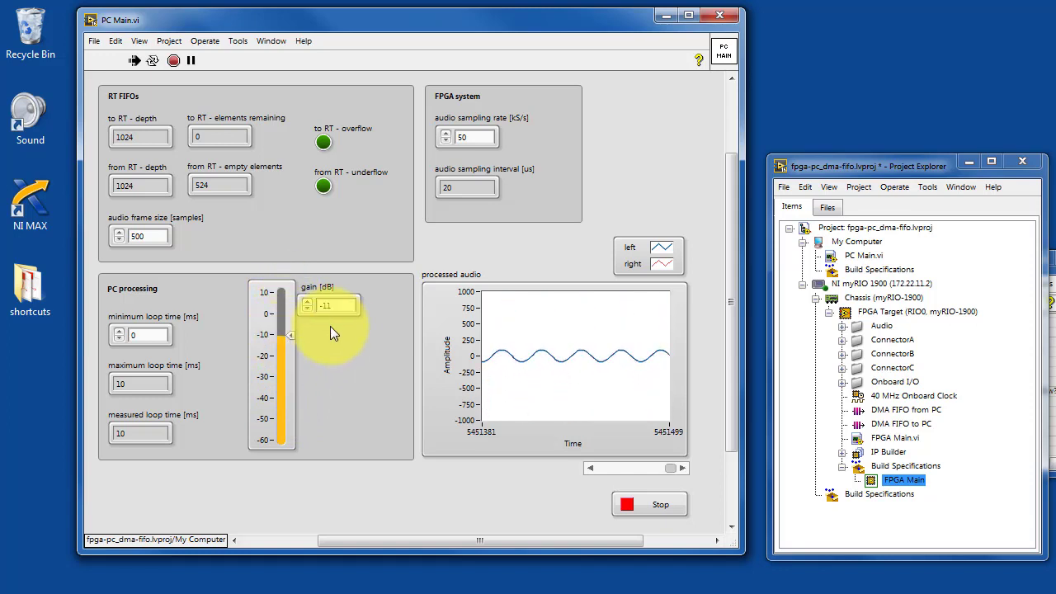
pyautogui.doubleClick(330, 304)
pyautogui.write('0')
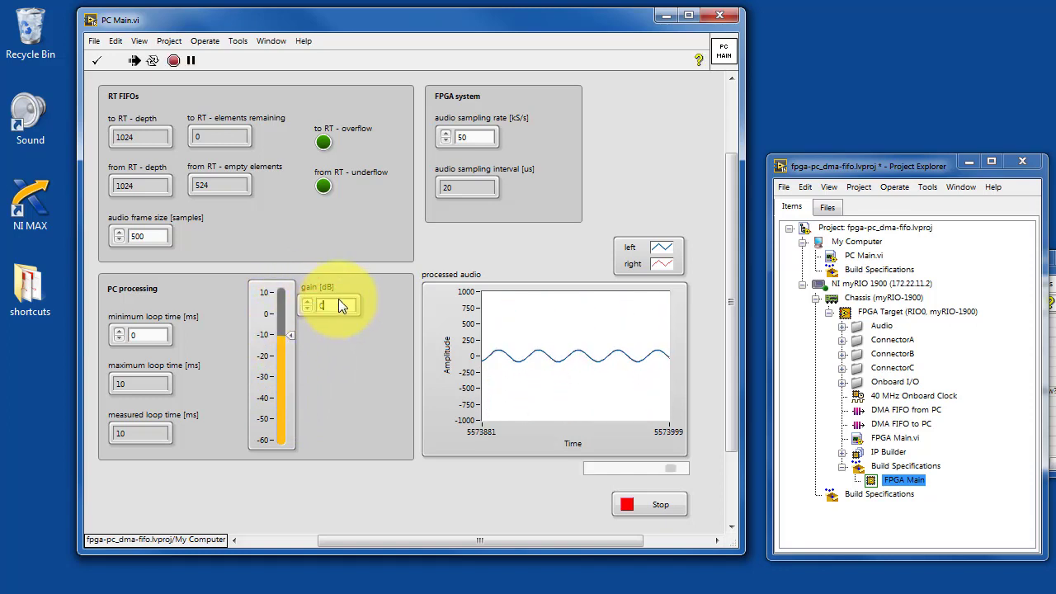
pyautogui.click(344, 295)
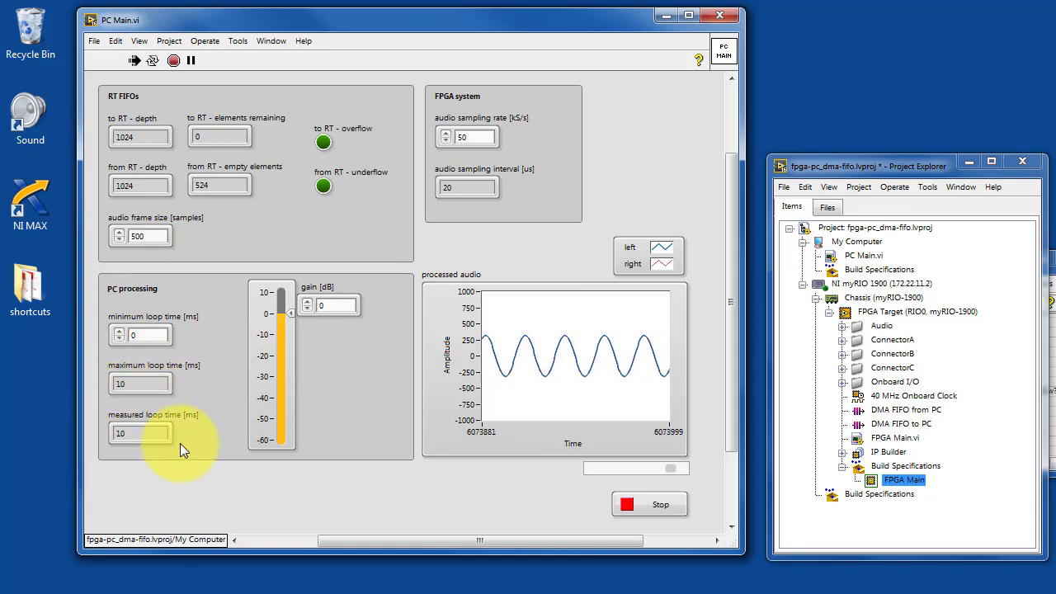
# Enter a 5 ms minimum loop time, then step it up to 13 ms
pyautogui.doubleClick(142, 335)
pyautogui.write('5')
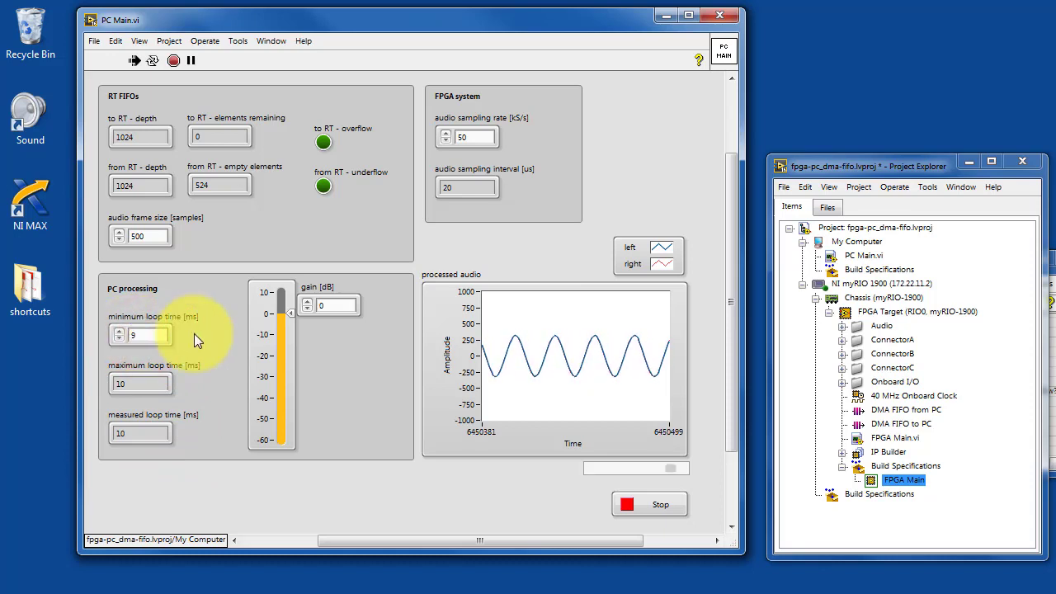
pyautogui.click(118, 331)
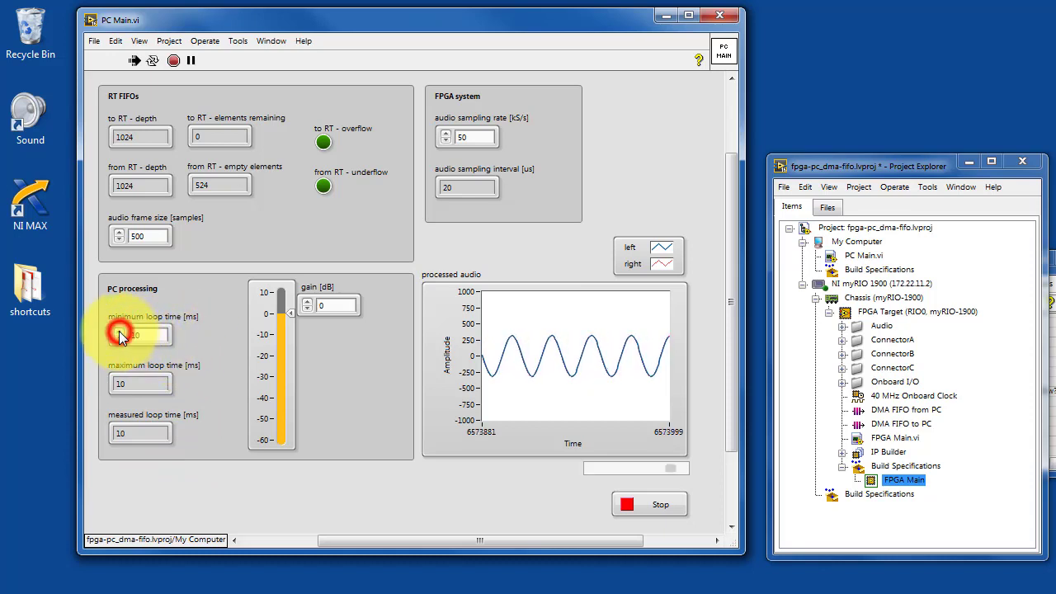
pyautogui.click(118, 331)
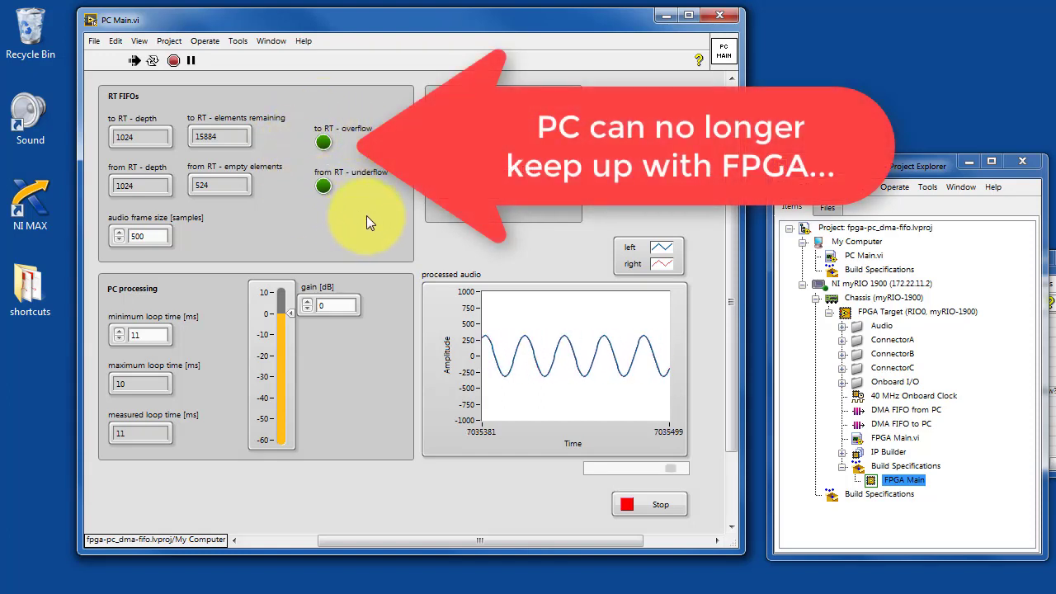
pyautogui.click(120, 331)
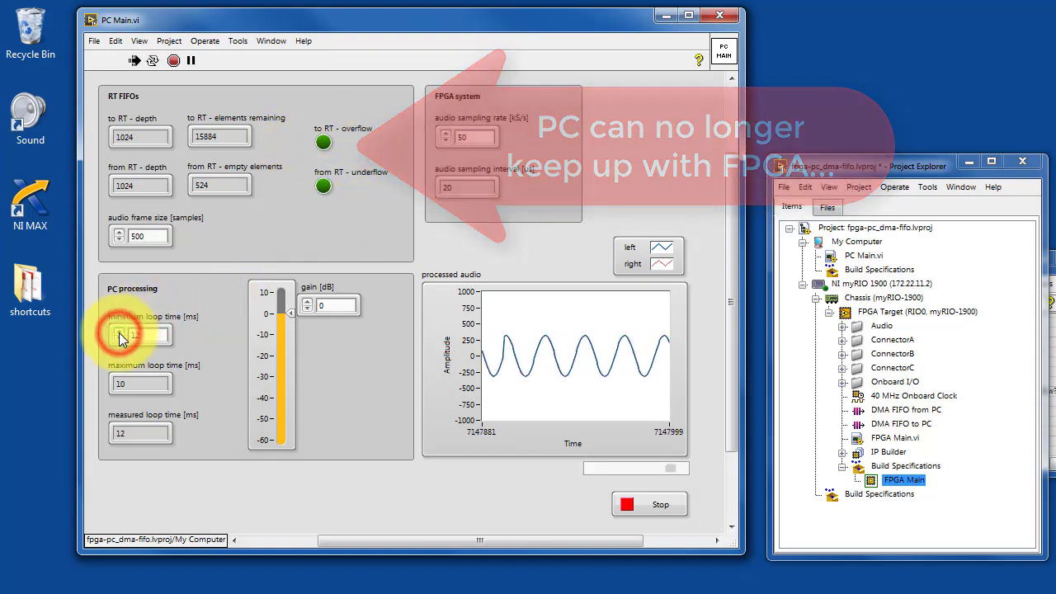
pyautogui.click(119, 332)
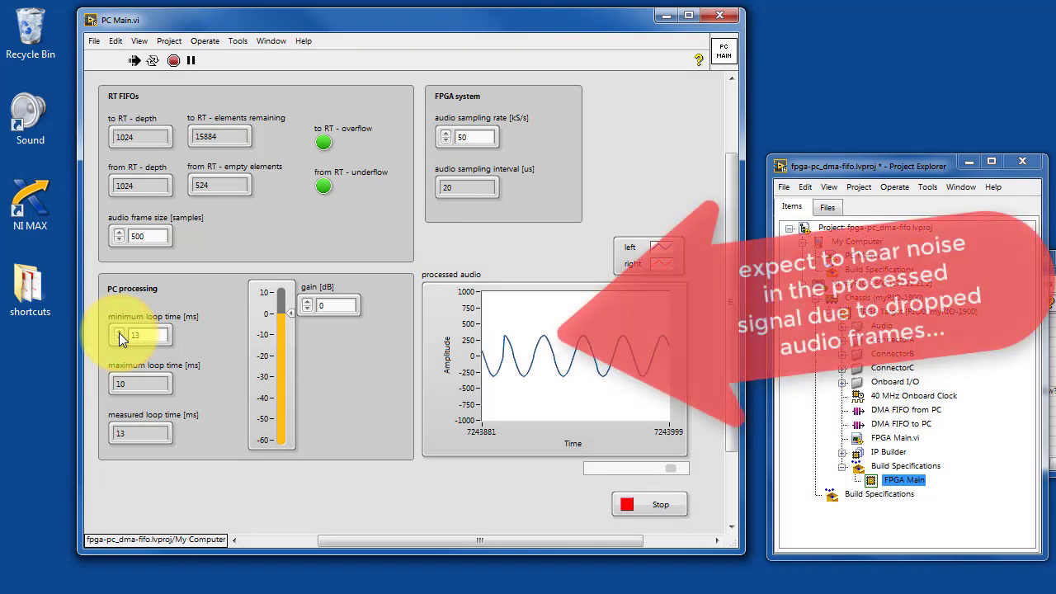
# Step the minimum loop time back down from 13 ms to 0 ms
pyautogui.click(120, 338)
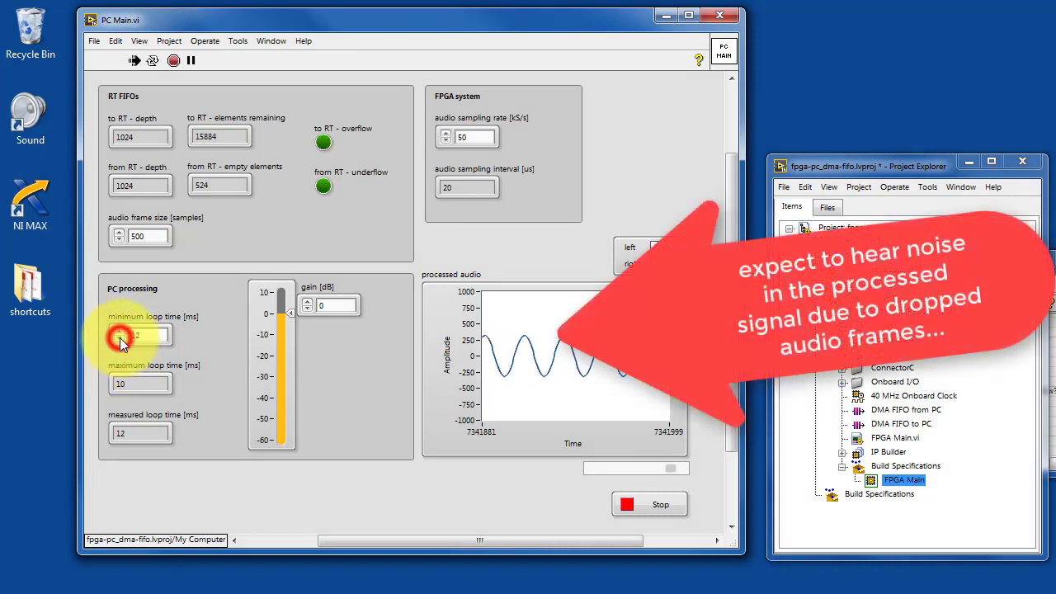
pyautogui.click(119, 338)
pyautogui.click(120, 338)
pyautogui.click(119, 339)
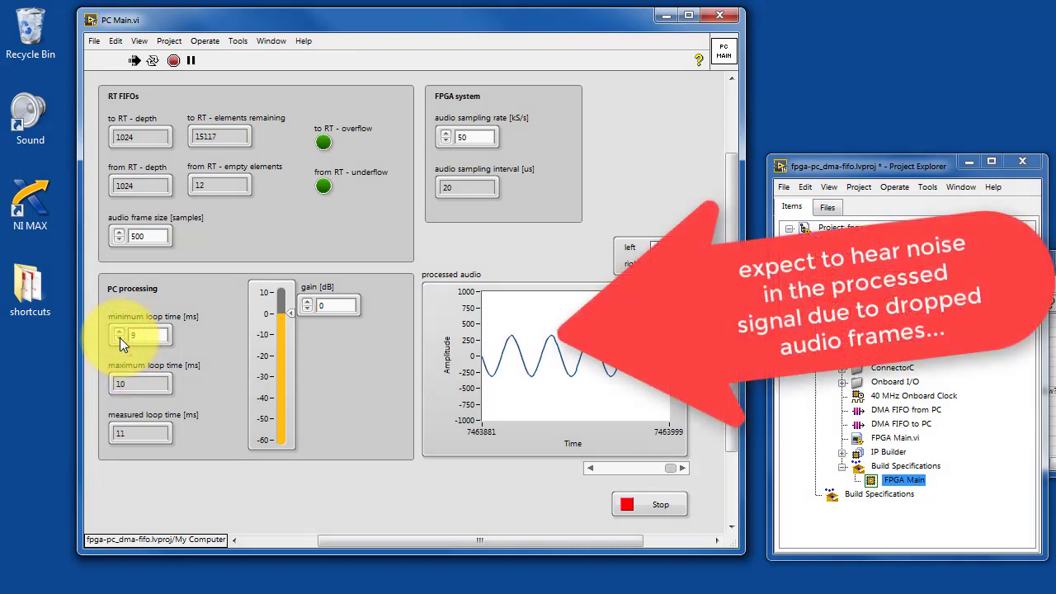
pyautogui.click(119, 338)
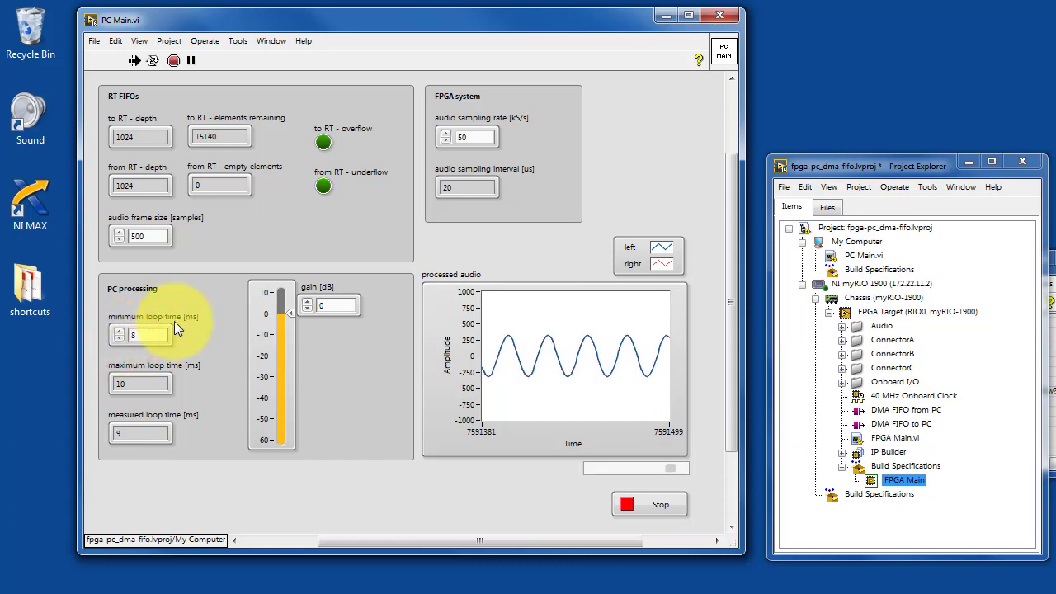
pyautogui.click(120, 338)
pyautogui.click(119, 338)
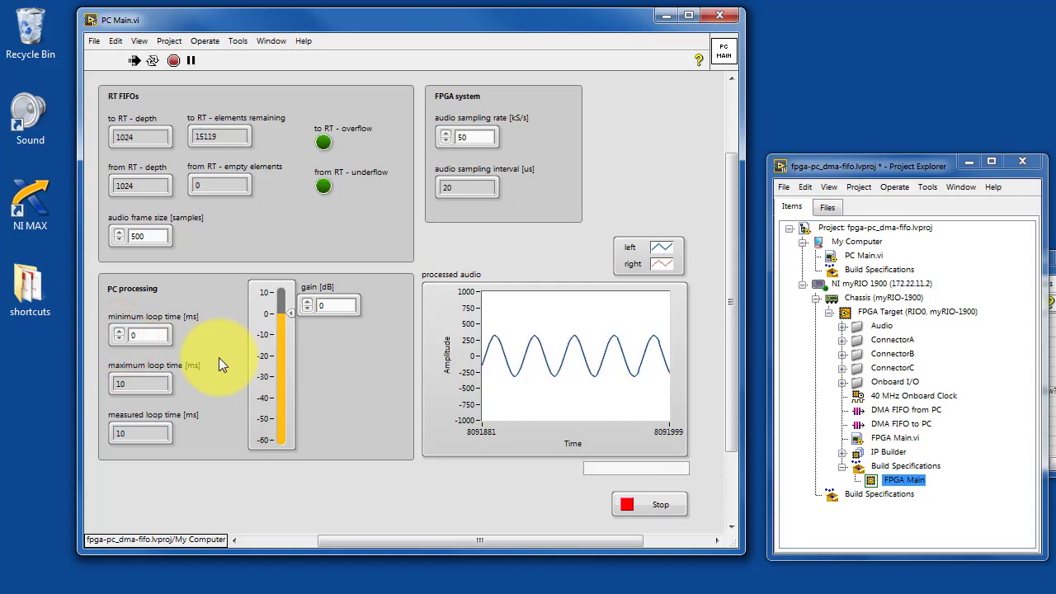
# Reinitialize all panel values to default and set the audio sampling rate to 10 kS/s
pyautogui.click(116, 40)
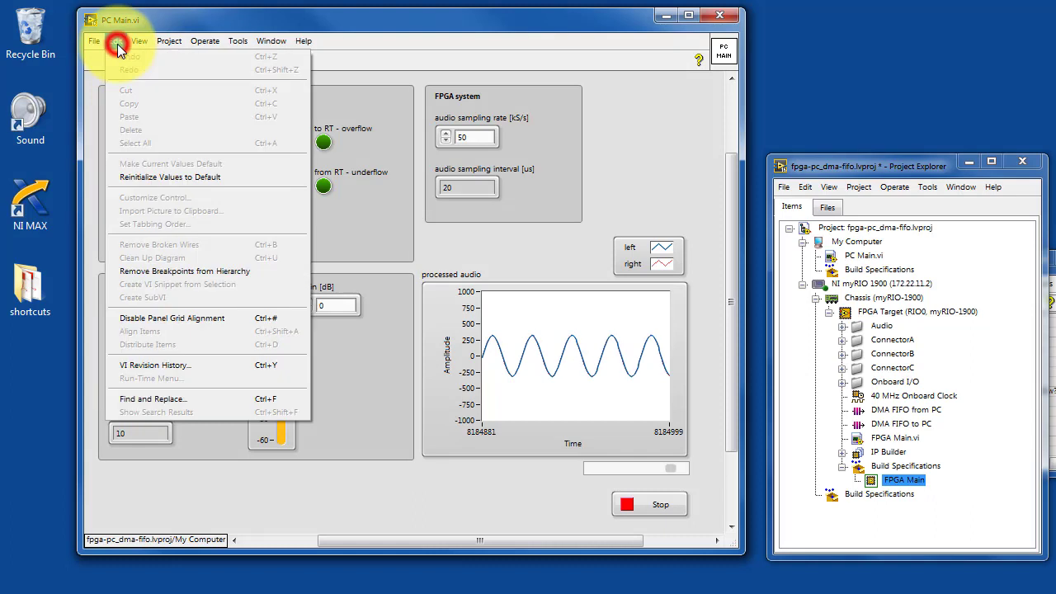
pyautogui.click(167, 176)
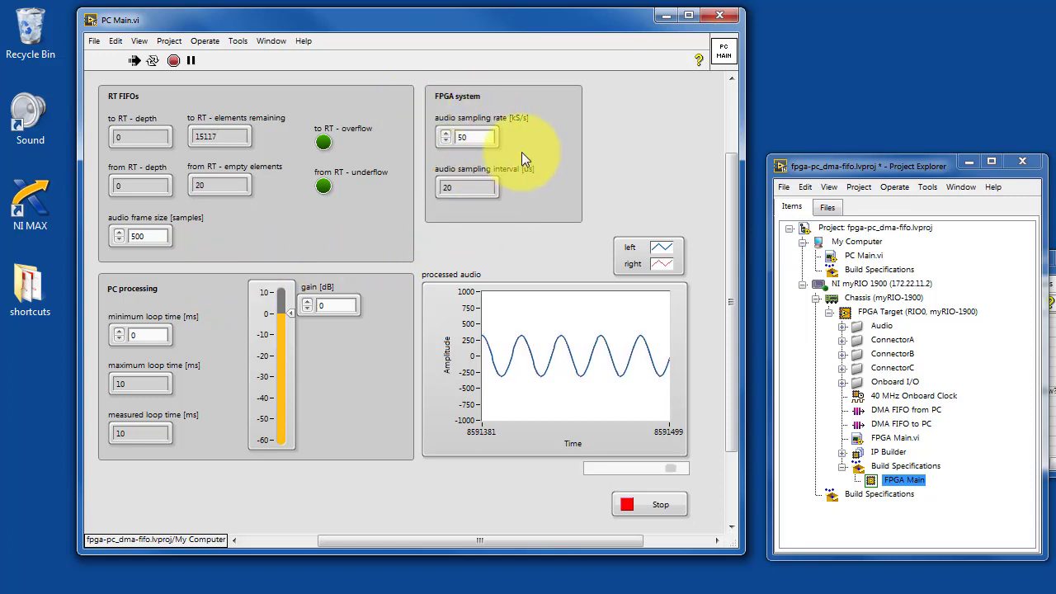
pyautogui.doubleClick(466, 137)
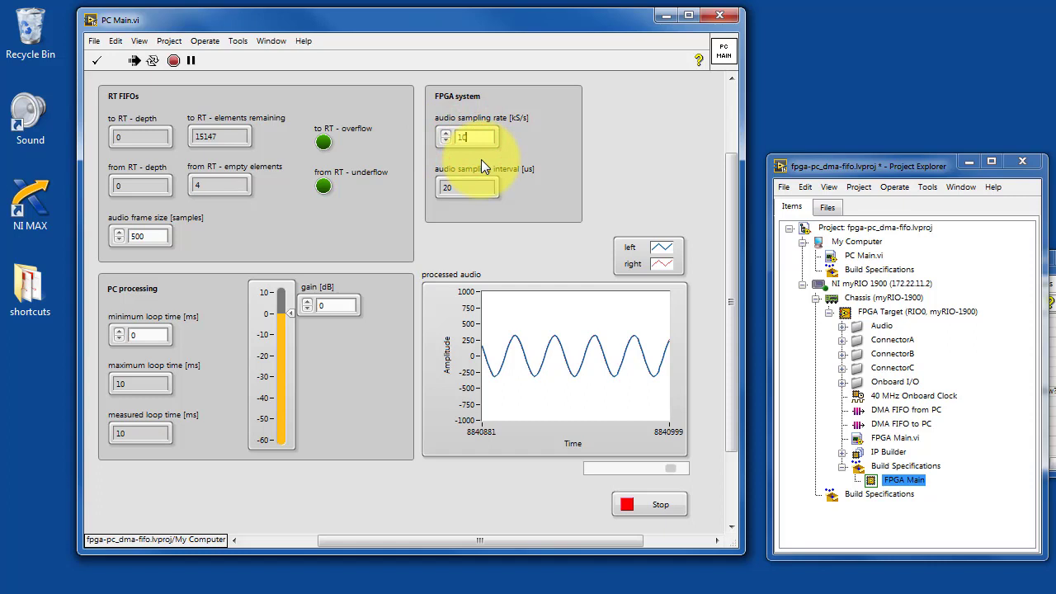
pyautogui.write('10')
pyautogui.click(552, 146)
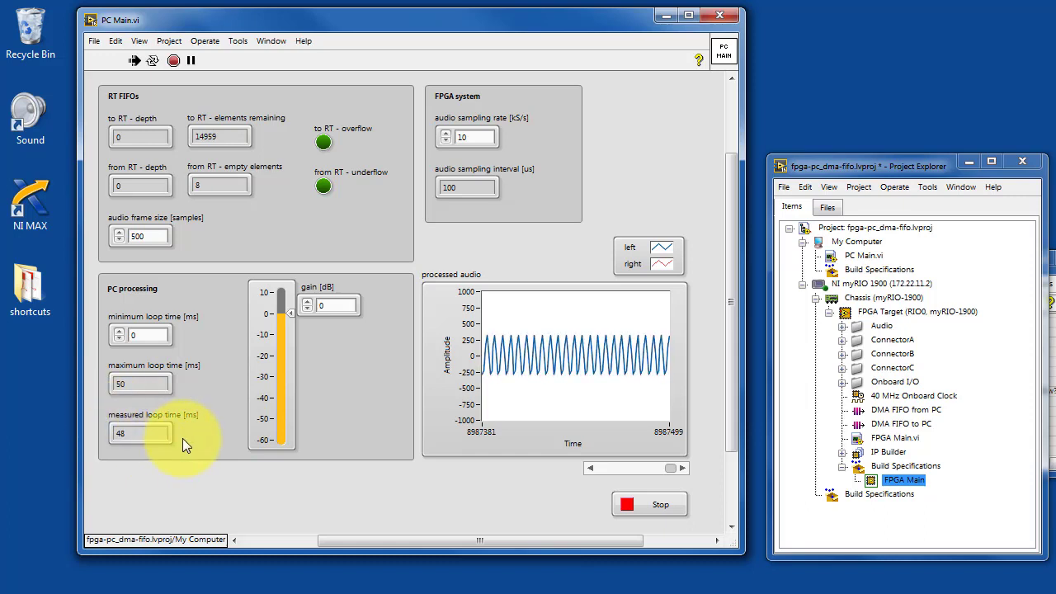
# Raise the audio sampling rate from 10 to 100 kS/s
pyautogui.click(473, 136)
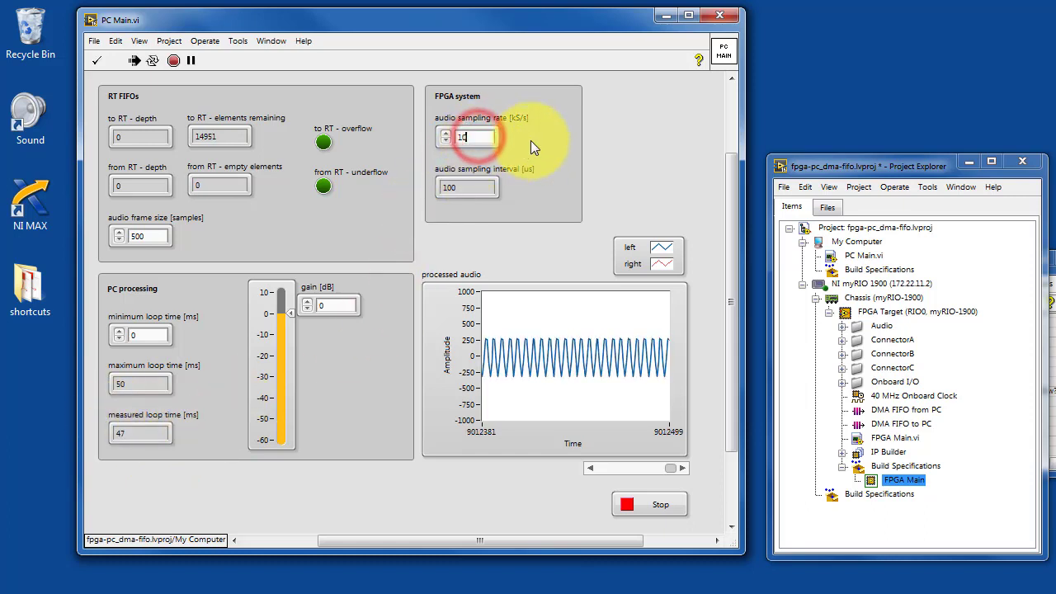
pyautogui.write('0')
pyautogui.click(561, 145)
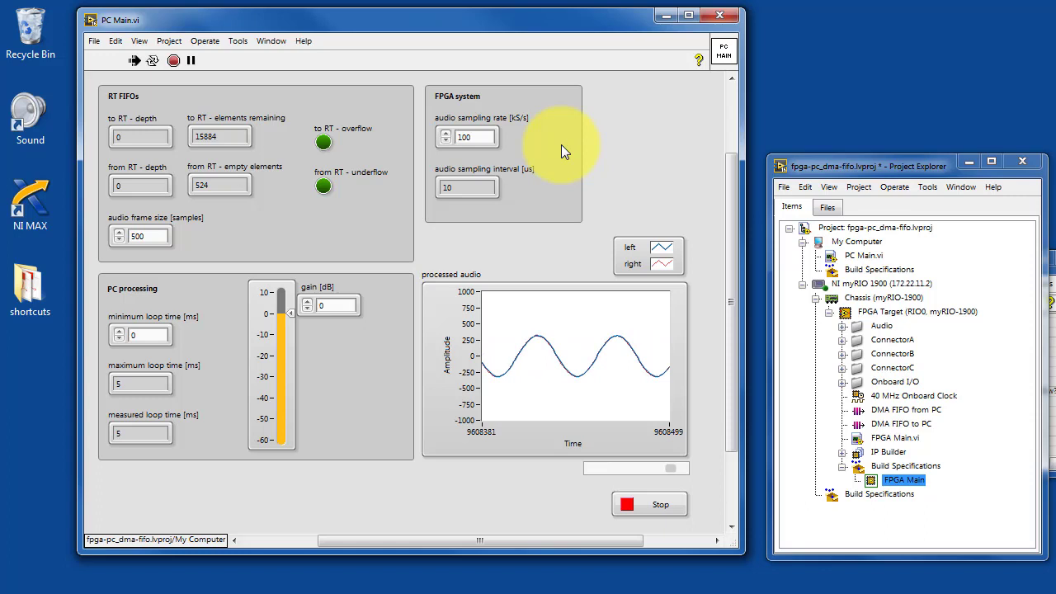
# Try audio sampling rates of 500 and 100 kS/s, then settle on 50 kS/s
pyautogui.doubleClick(487, 137)
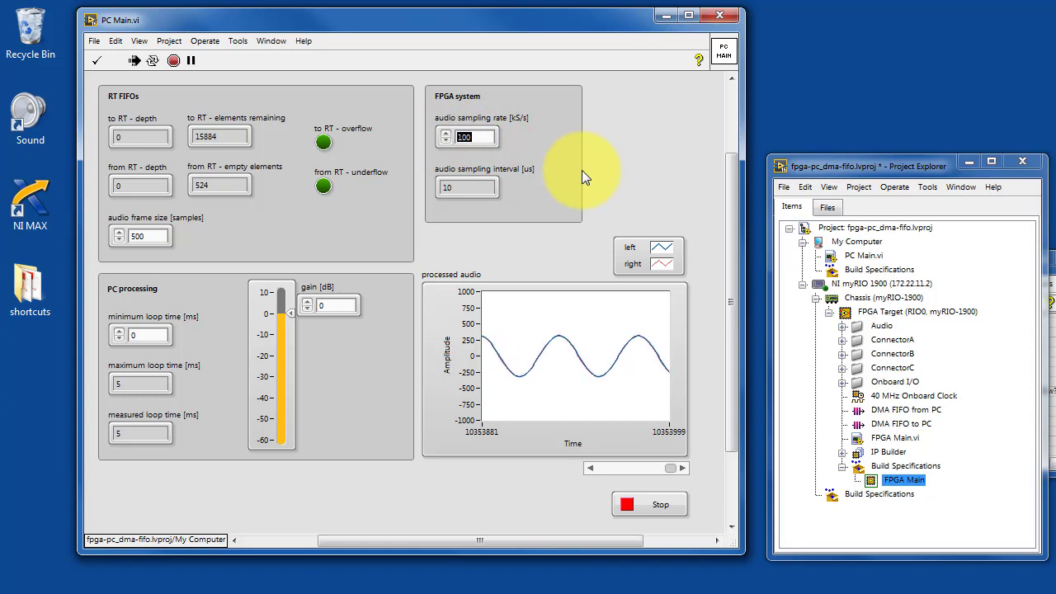
pyautogui.write('500')
pyautogui.click(552, 162)
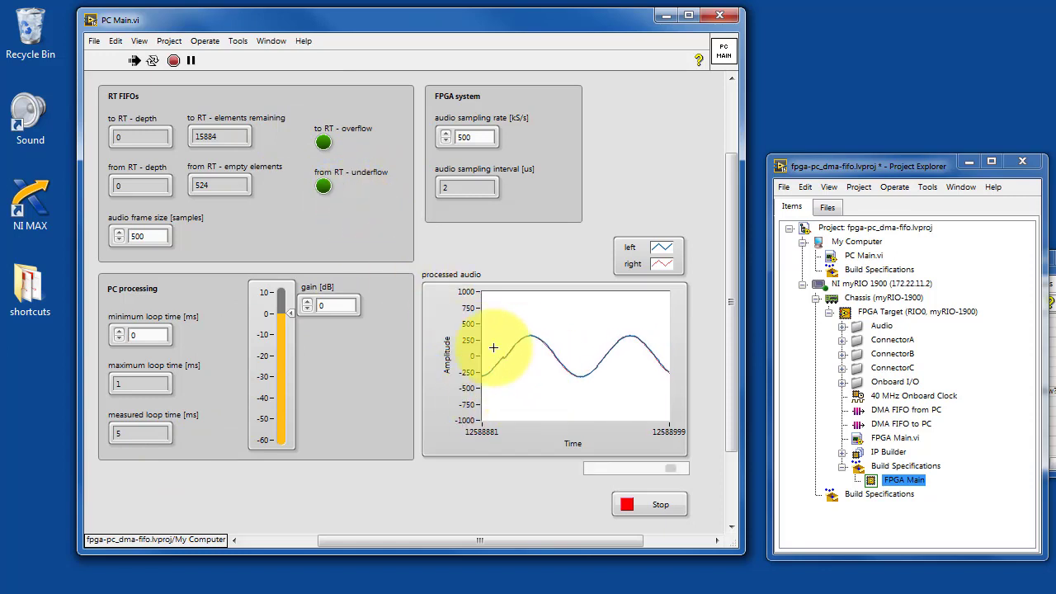
pyautogui.doubleClick(481, 137)
pyautogui.write('10')
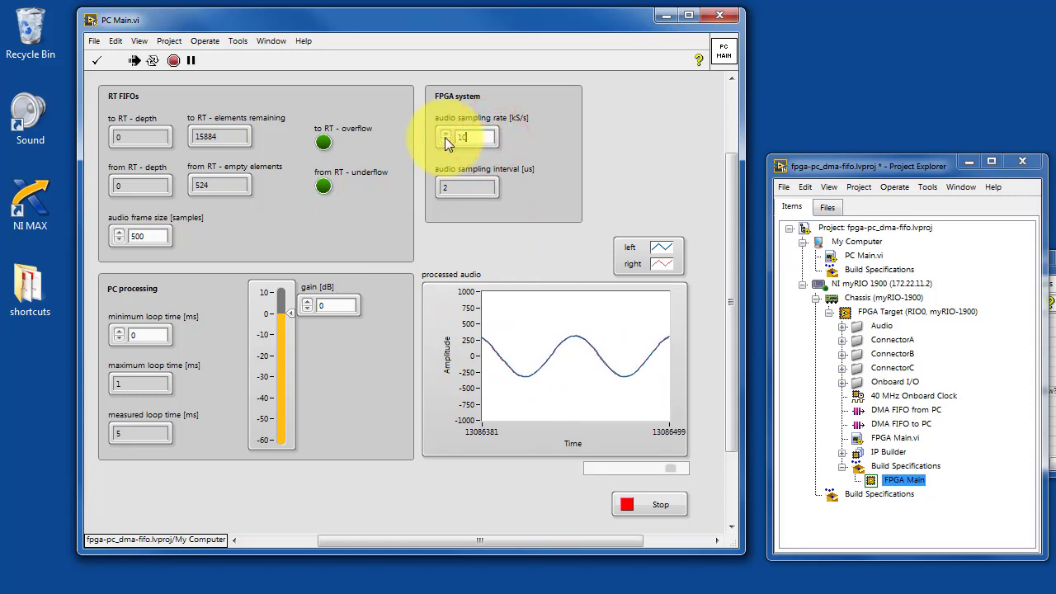
pyautogui.write('0')
pyautogui.click(561, 147)
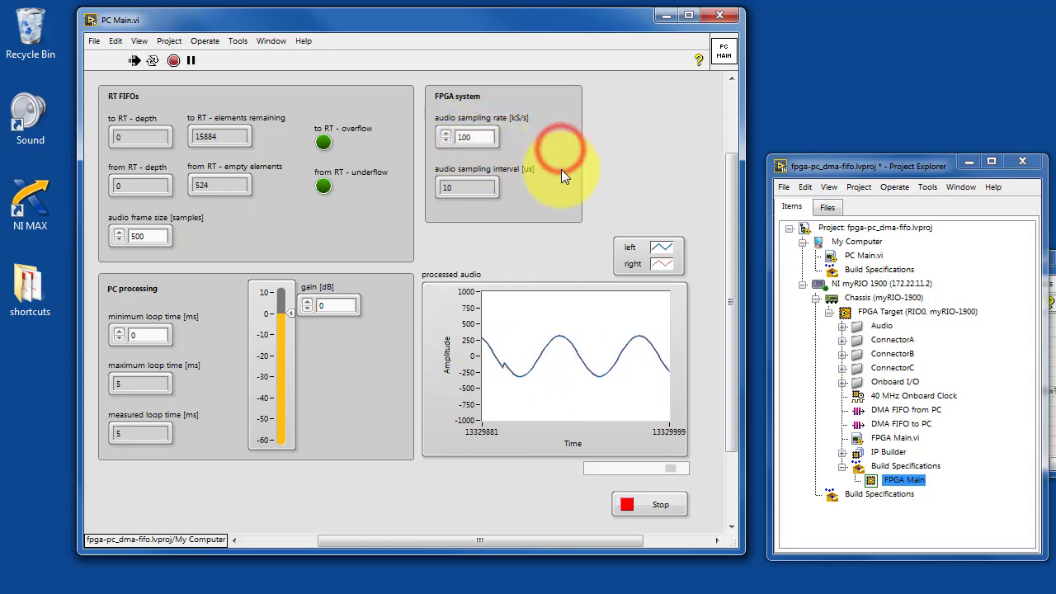
pyautogui.doubleClick(483, 137)
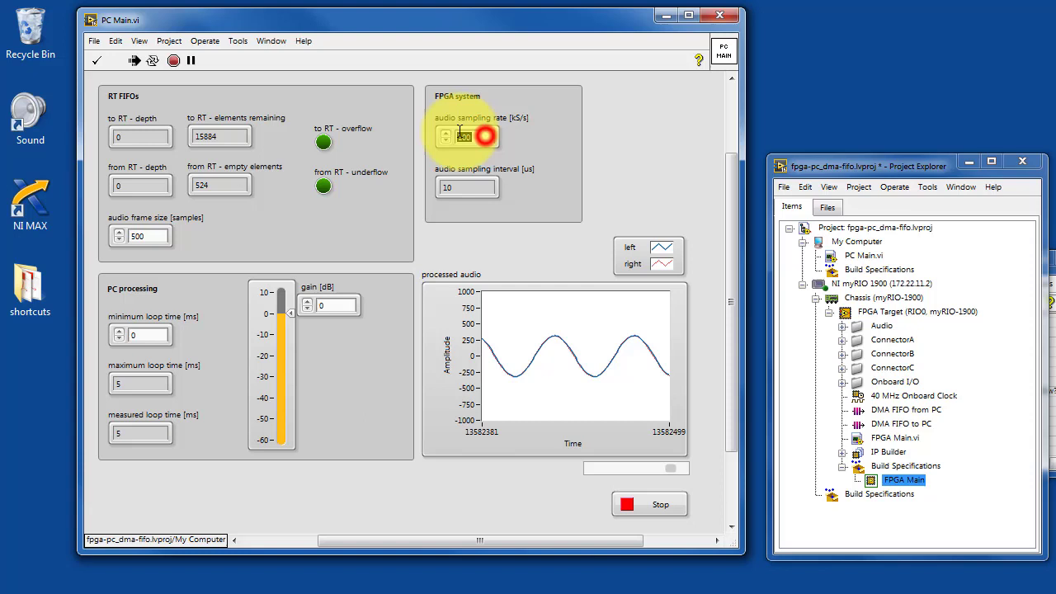
pyautogui.write('50')
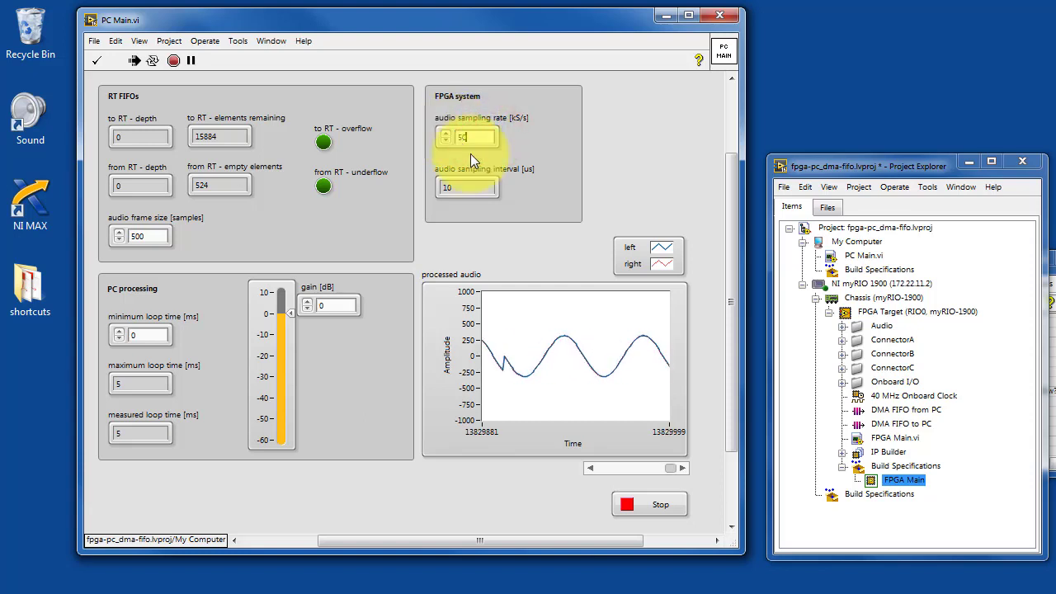
pyautogui.click(568, 241)
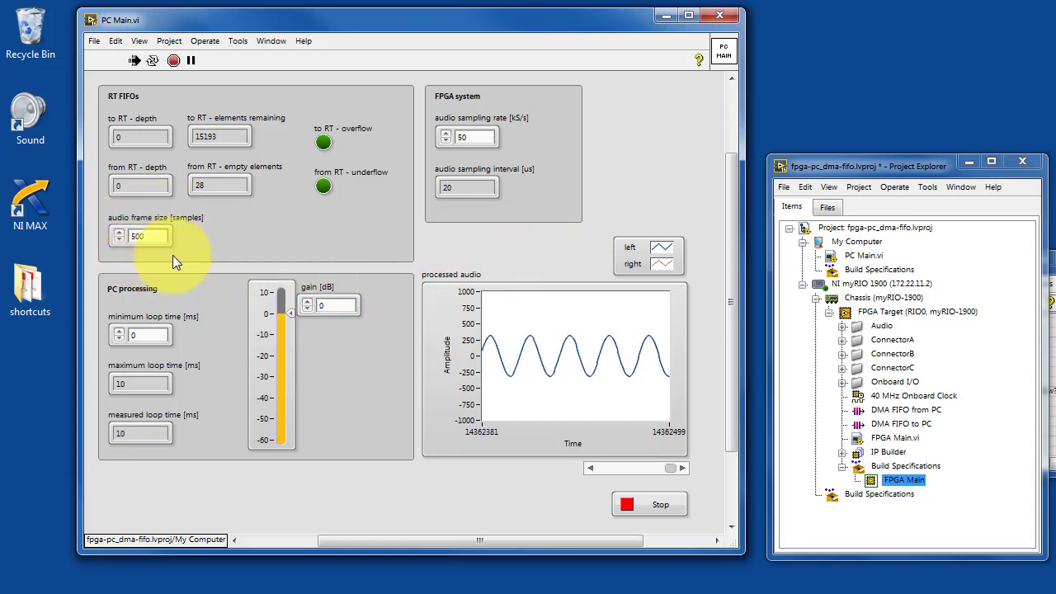
# Change the audio frame size from 500 to 1000, then to 10000 samples
pyautogui.moveTo(156, 235); pyautogui.dragTo(129, 237)
pyautogui.write('1000')
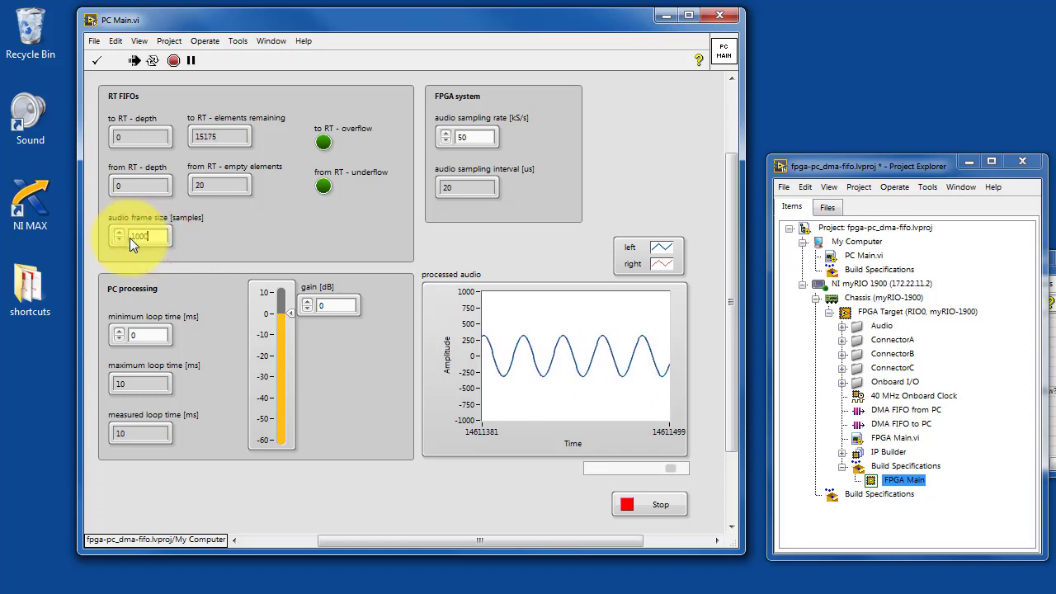
pyautogui.click(243, 253)
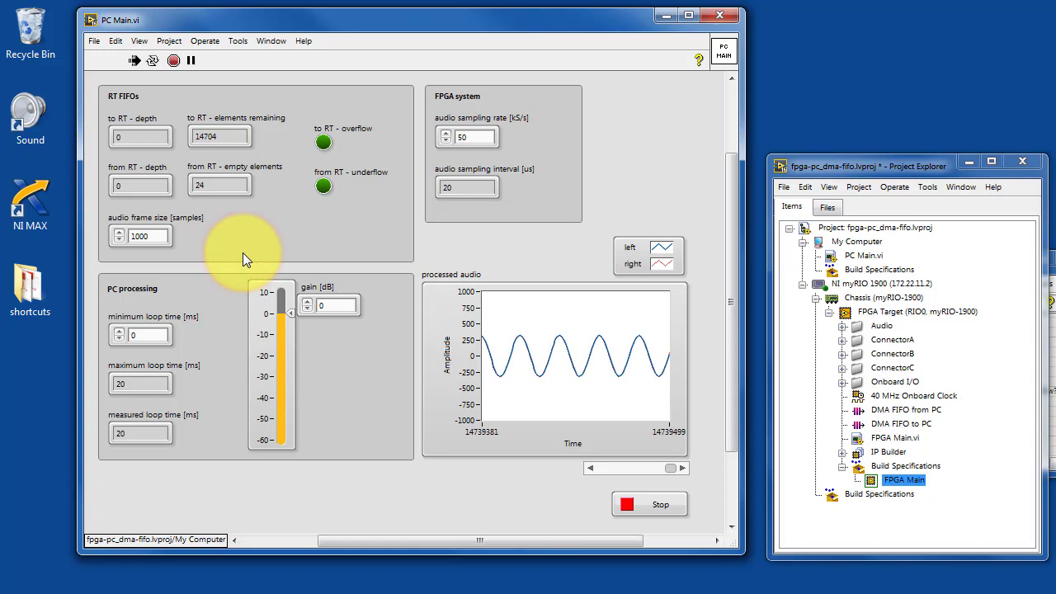
pyautogui.doubleClick(154, 237)
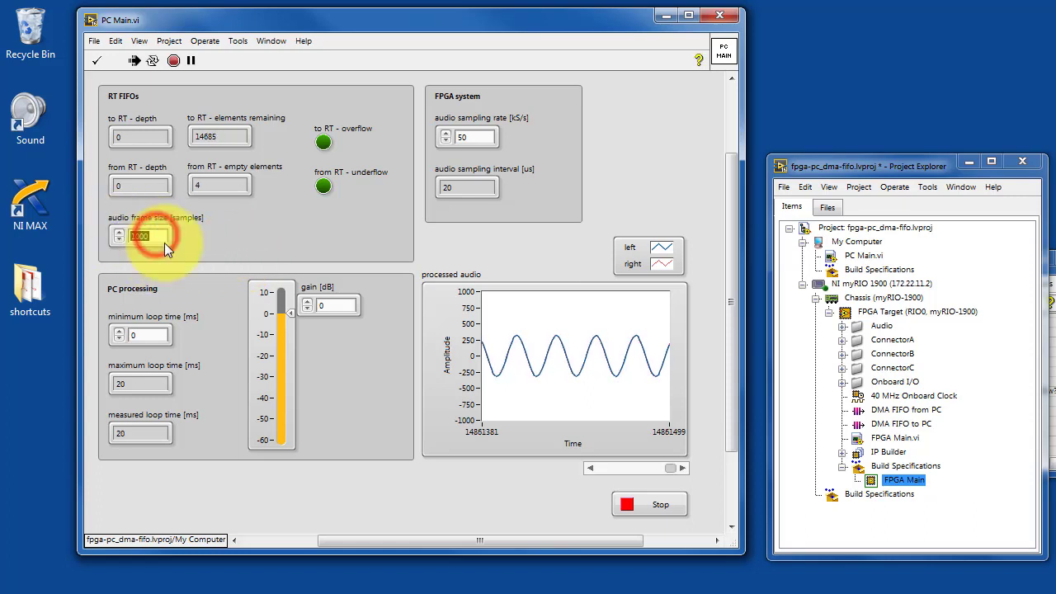
pyautogui.write('10000')
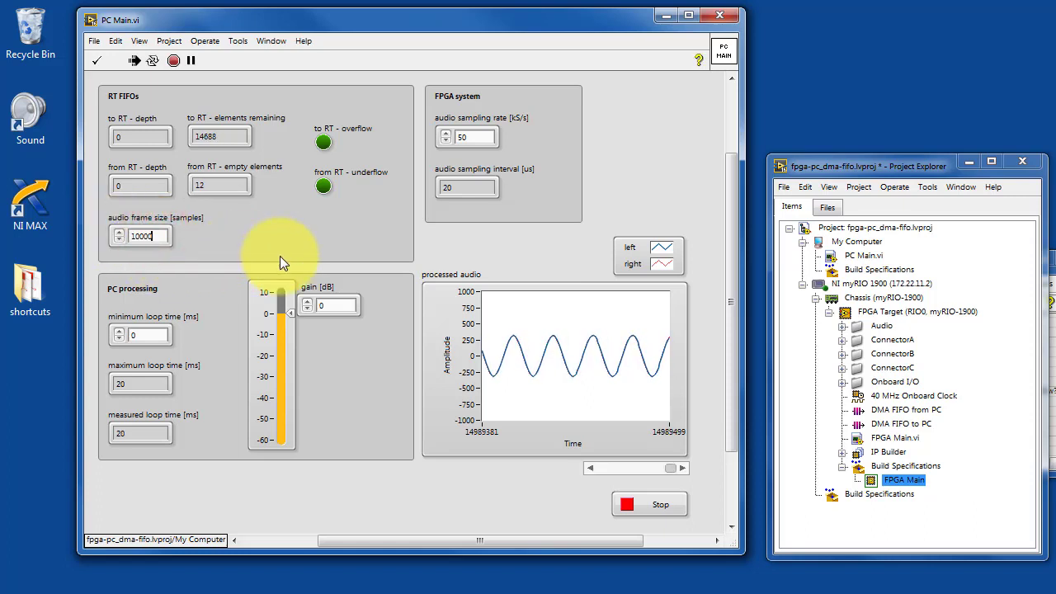
pyautogui.click(264, 240)
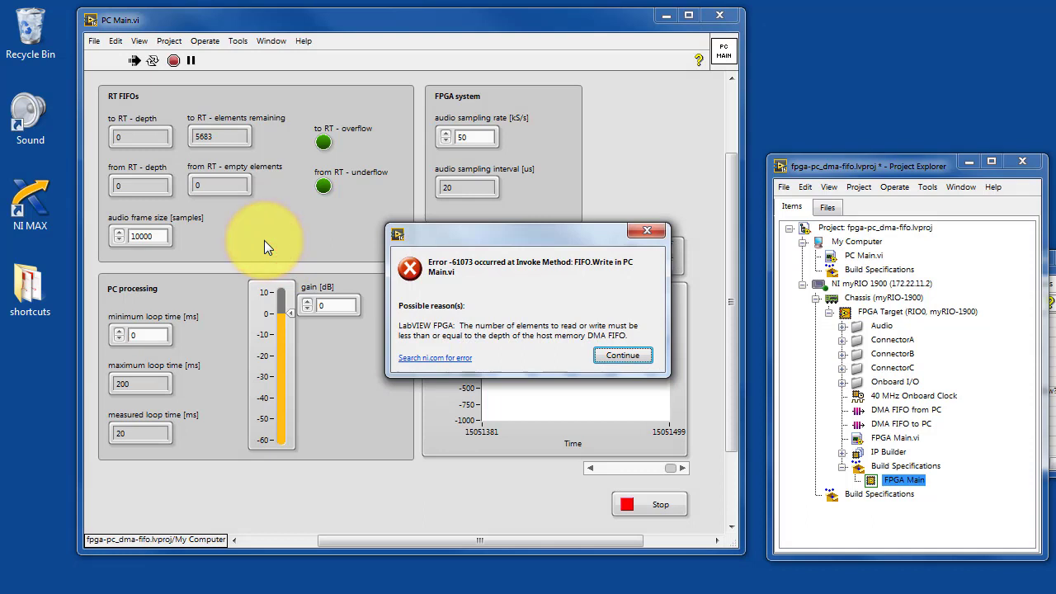
# Dismiss the error, reinitialize values to default, set frame size 2000, and rerun the VI
pyautogui.click(629, 354)
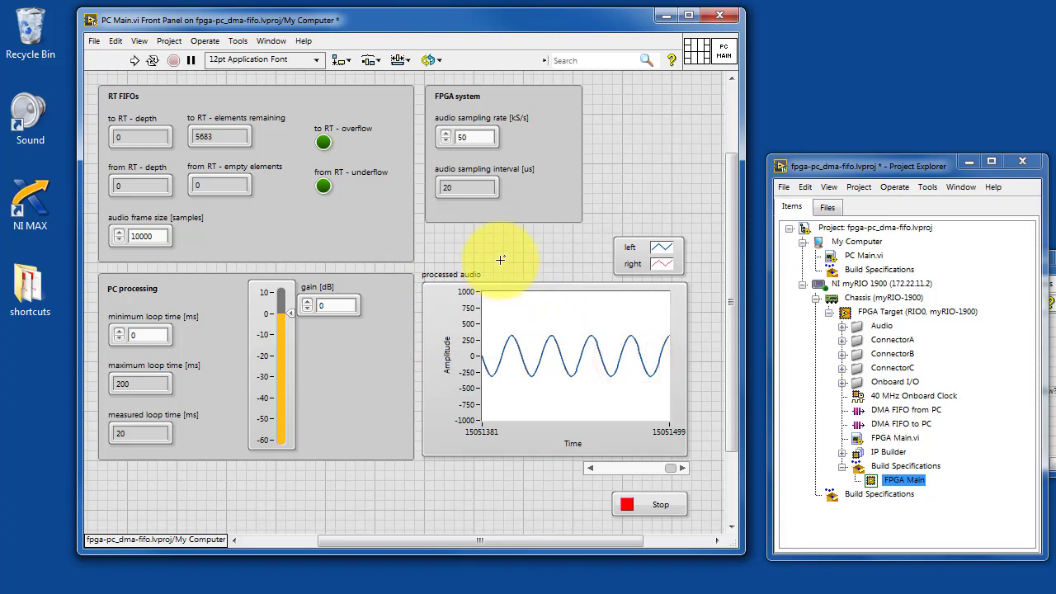
pyautogui.click(116, 42)
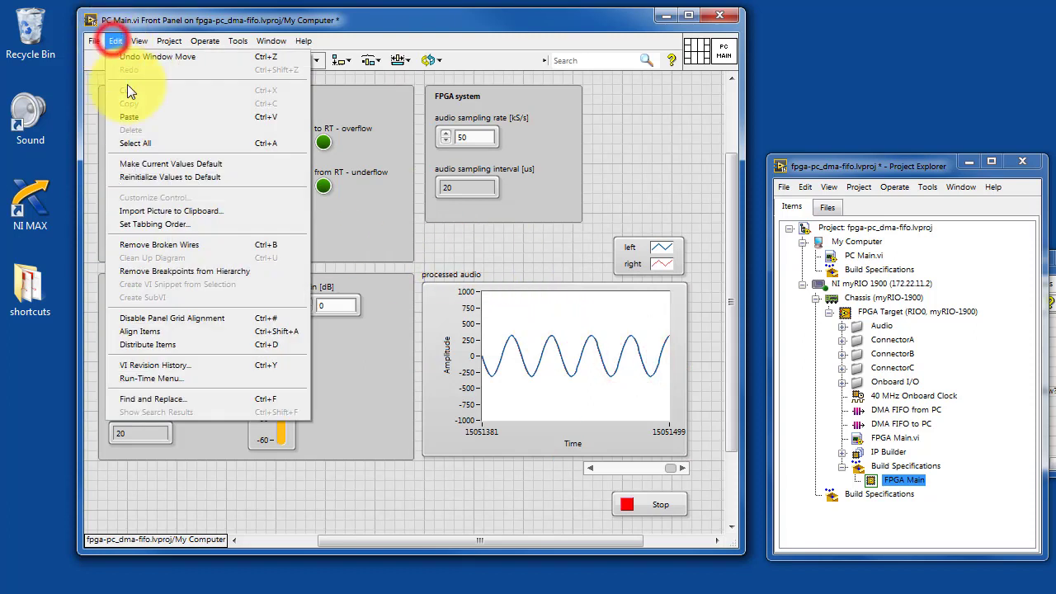
pyautogui.click(145, 175)
pyautogui.click(138, 237)
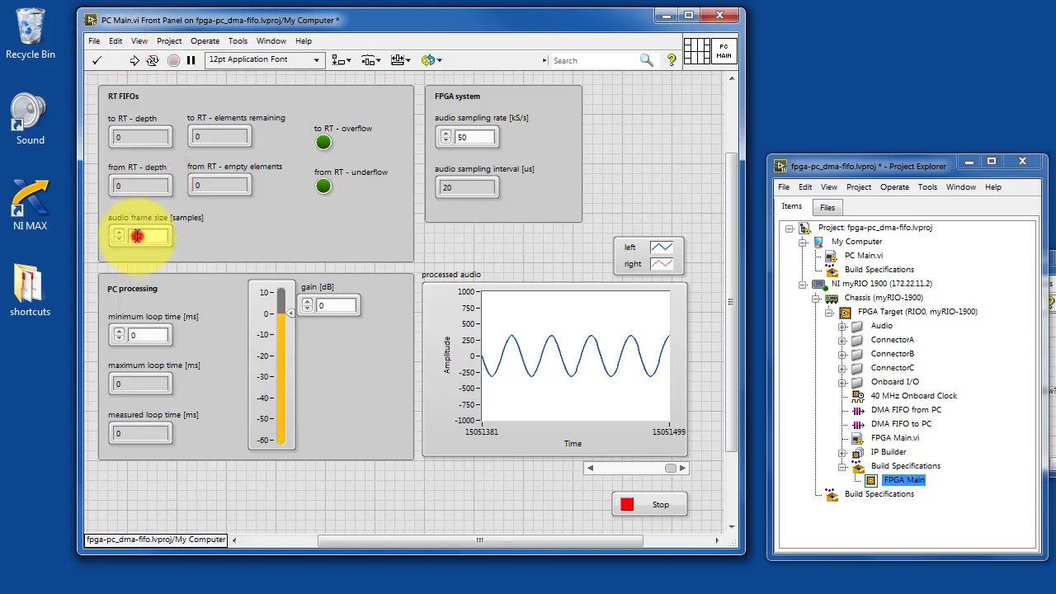
pyautogui.write('200')
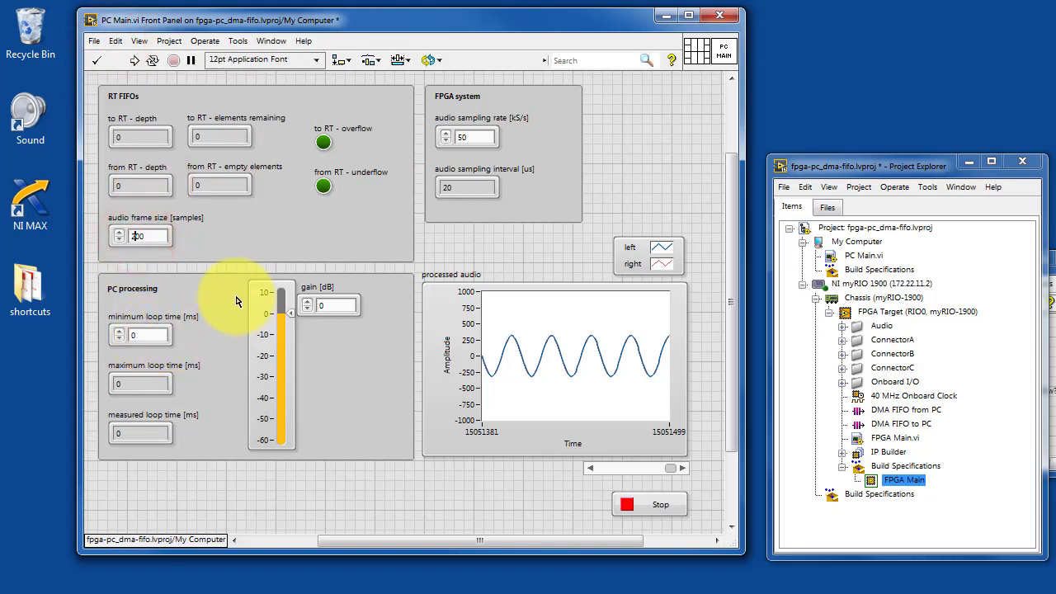
pyautogui.press('Return')
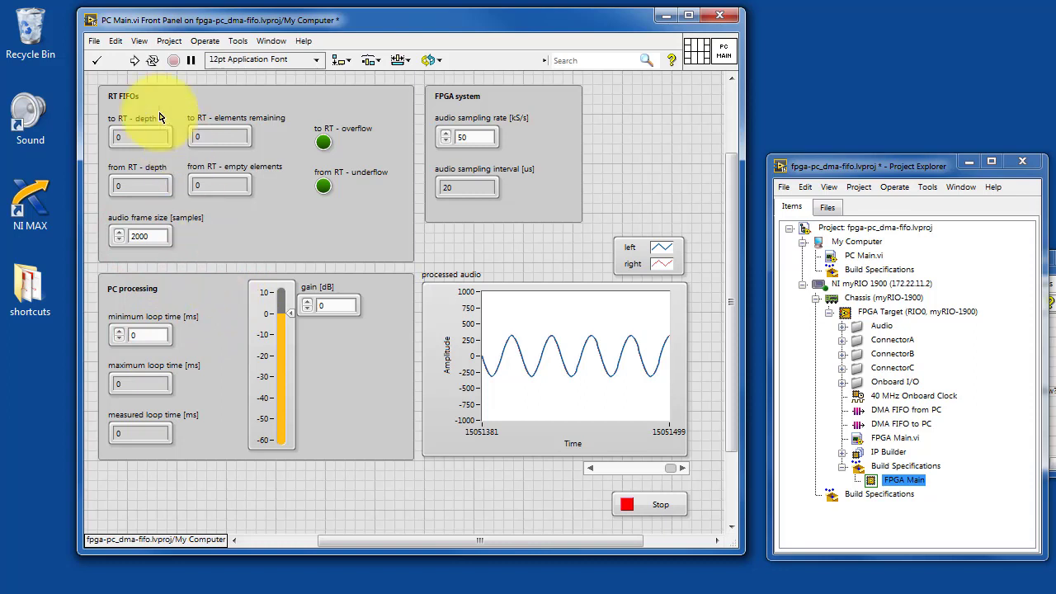
pyautogui.click(135, 60)
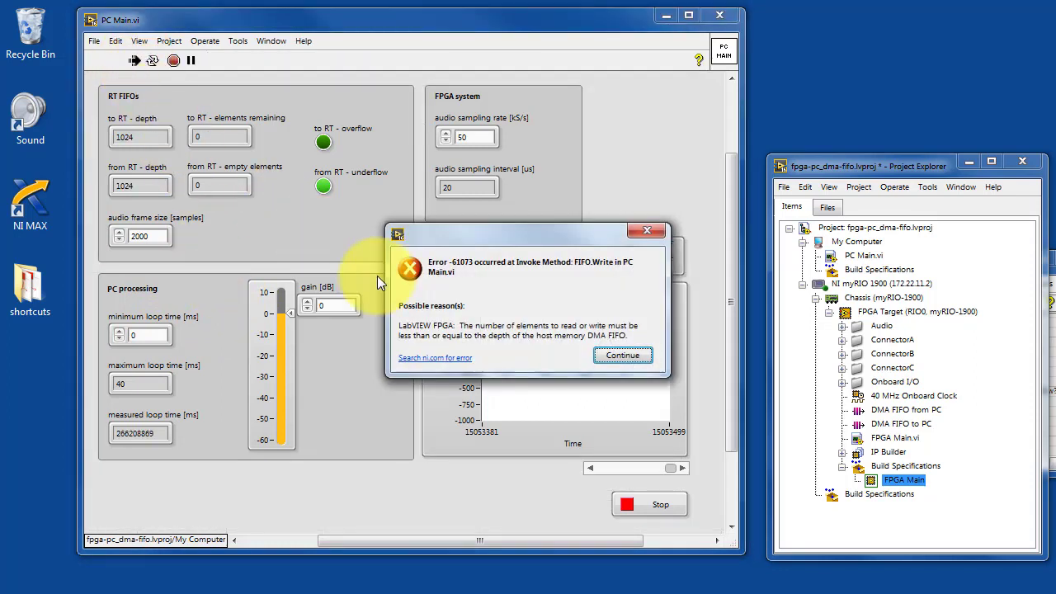
# Dismiss the FIFO error and inspect the 1024 requested depth constant on the block diagram
pyautogui.click(620, 354)
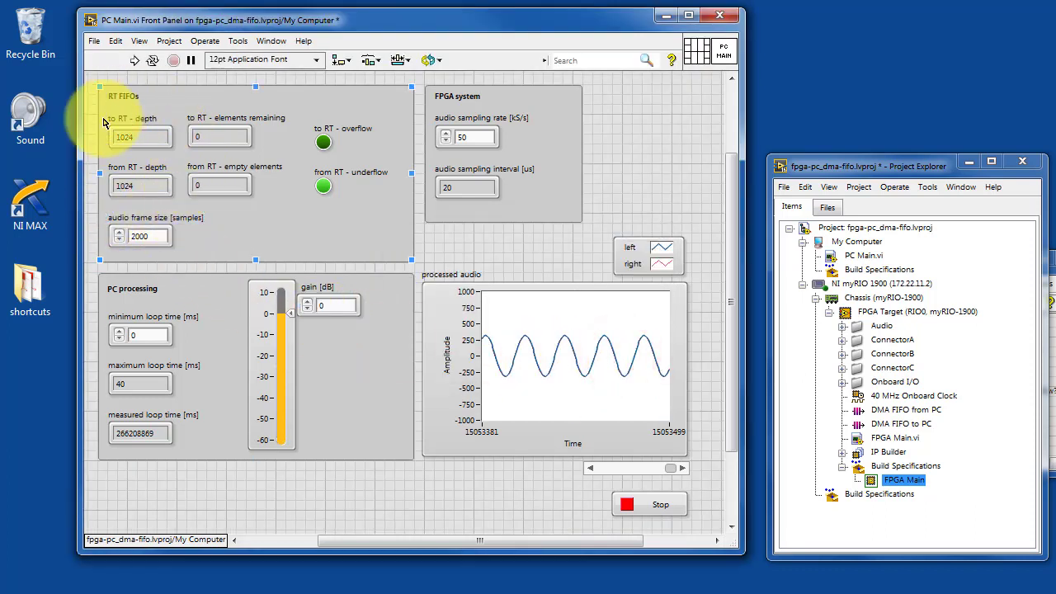
pyautogui.click(182, 202)
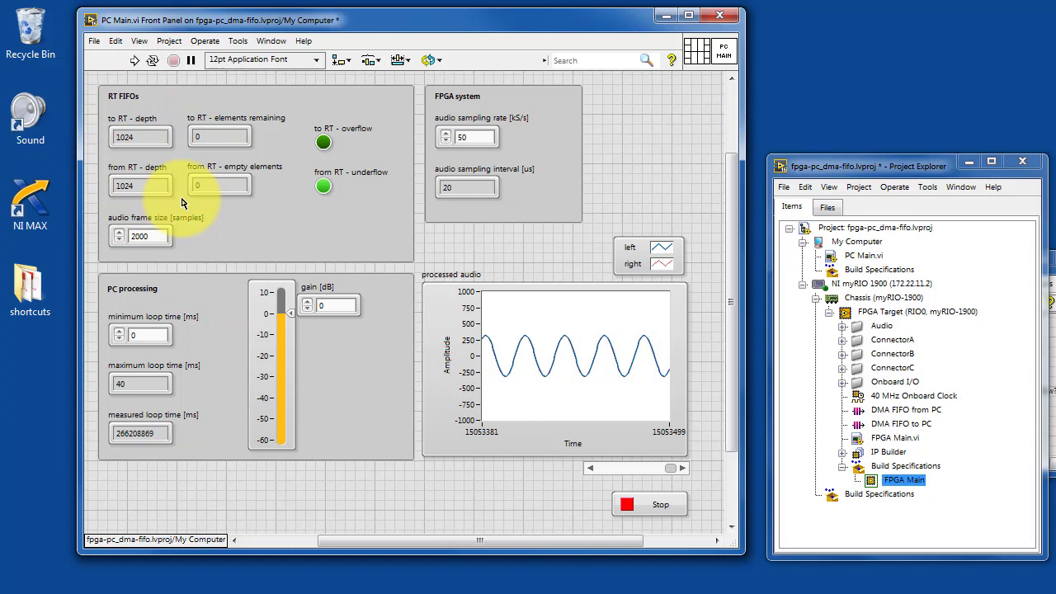
pyautogui.hotkey('ctrl', 'e')
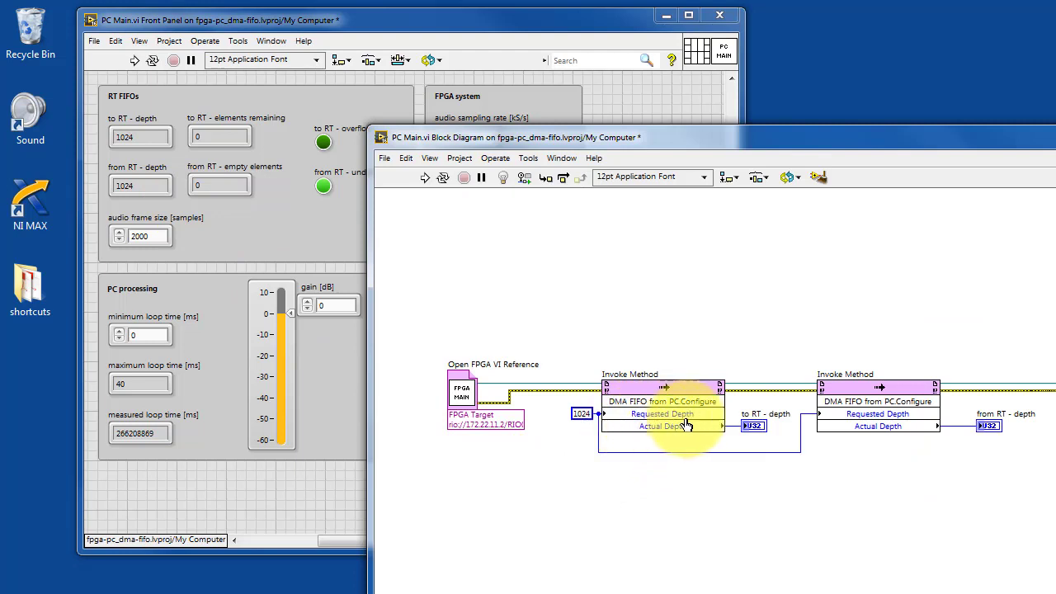
pyautogui.click(581, 414)
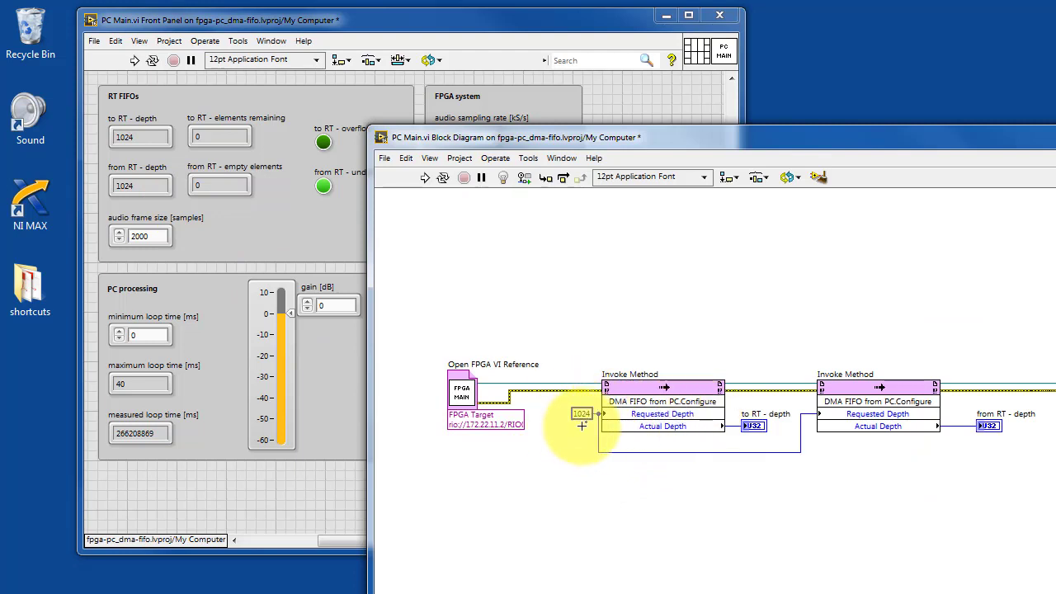
pyautogui.click(581, 425)
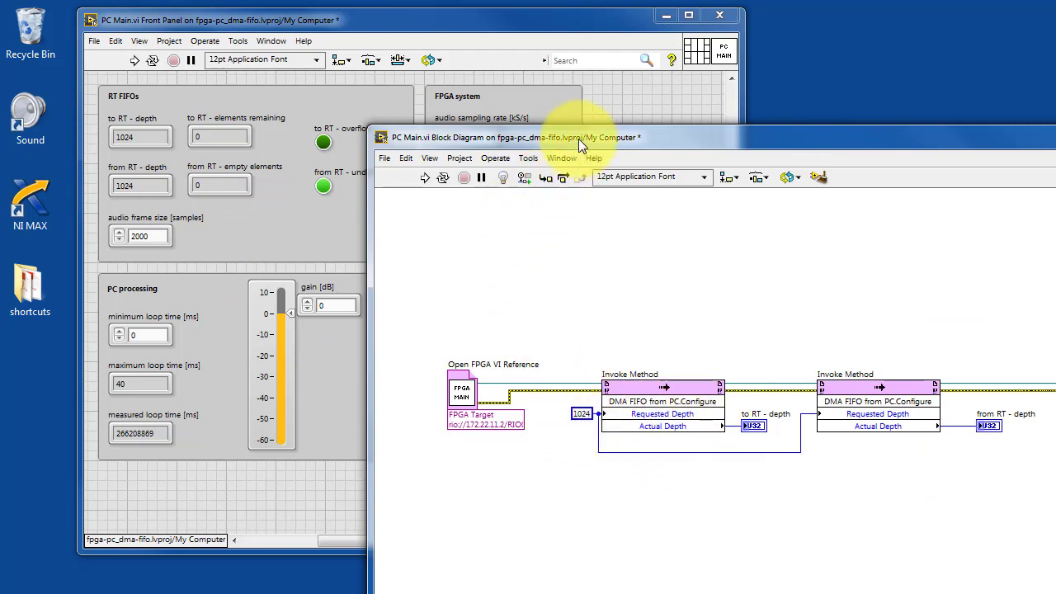
pyautogui.hotkey('ctrl', 'w')
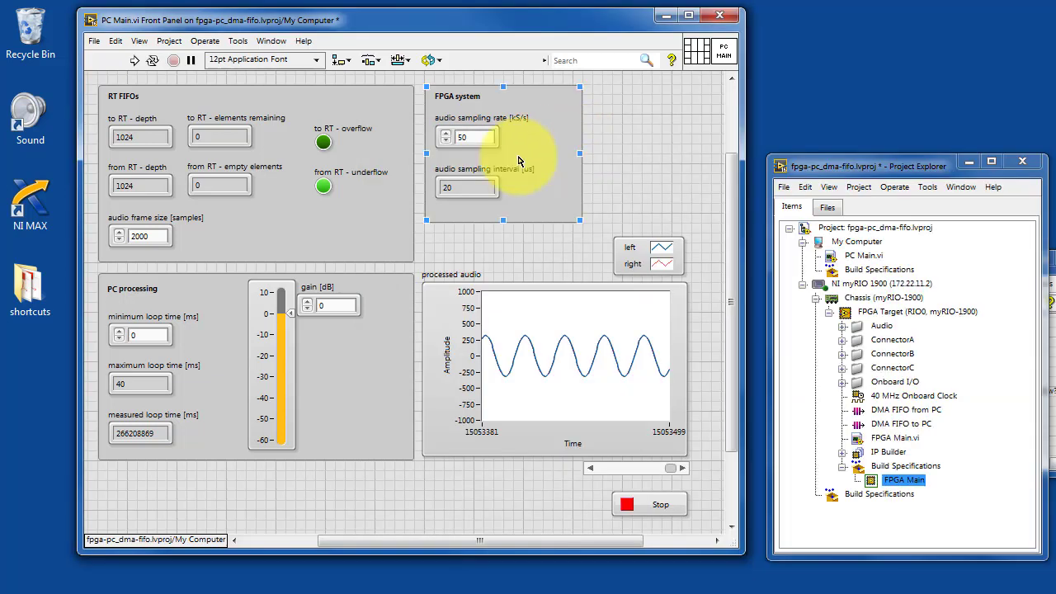
# Set the audio frame size to 1000 samples and run PC Main.vi again
pyautogui.click(155, 234)
pyautogui.doubleClick(131, 237)
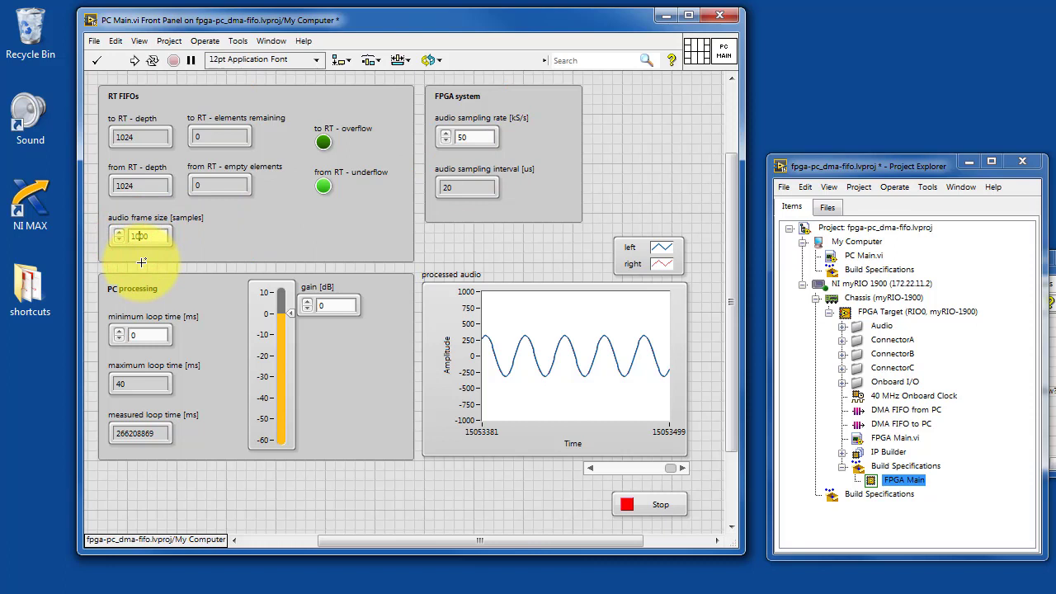
pyautogui.click(135, 61)
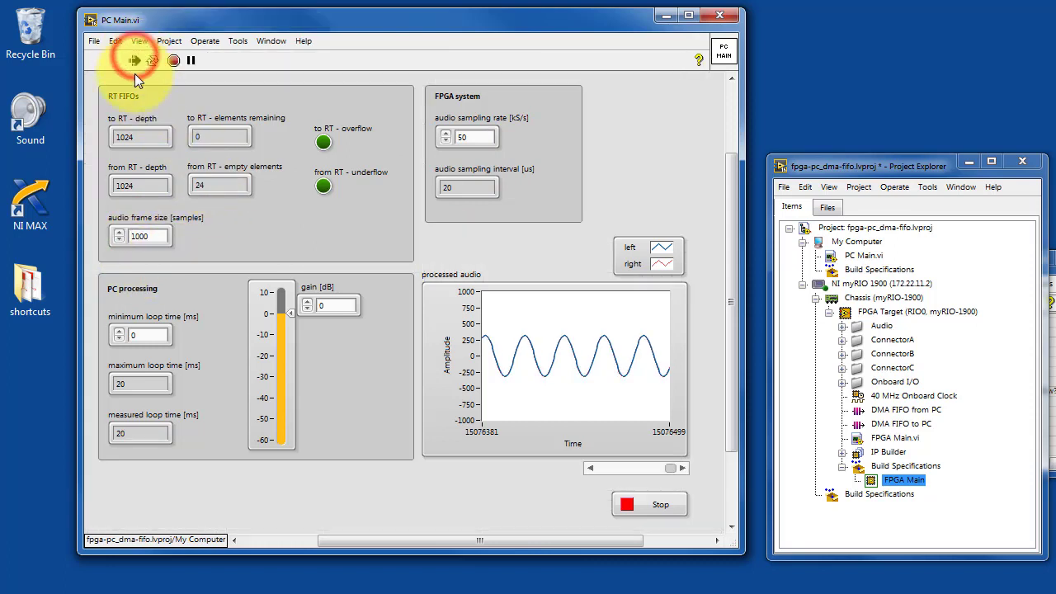